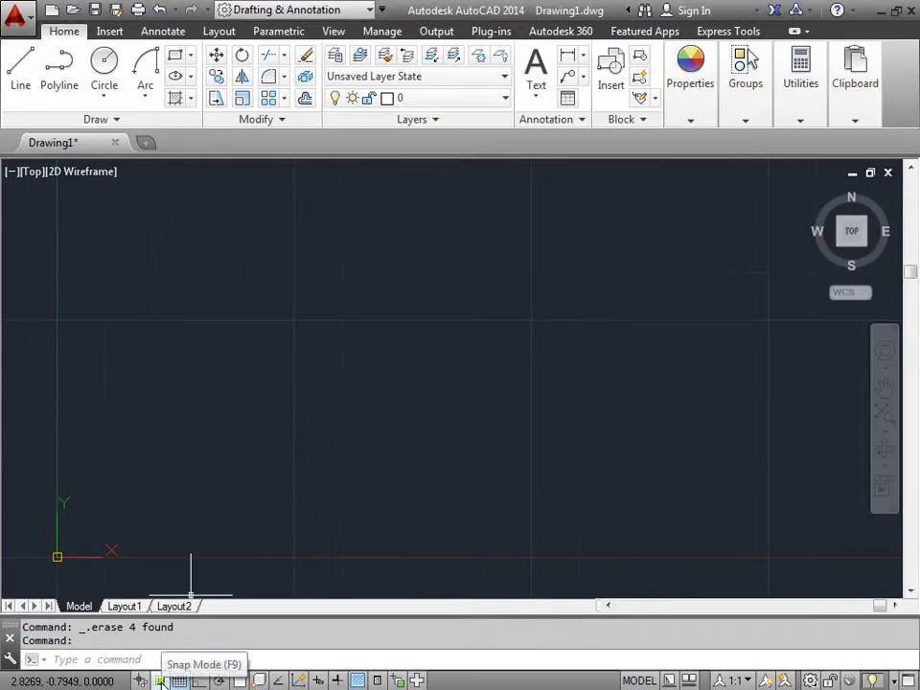
# With grid snap on, draw two overlapping circles, the second at the upper right.
pyautogui.click(160, 681)
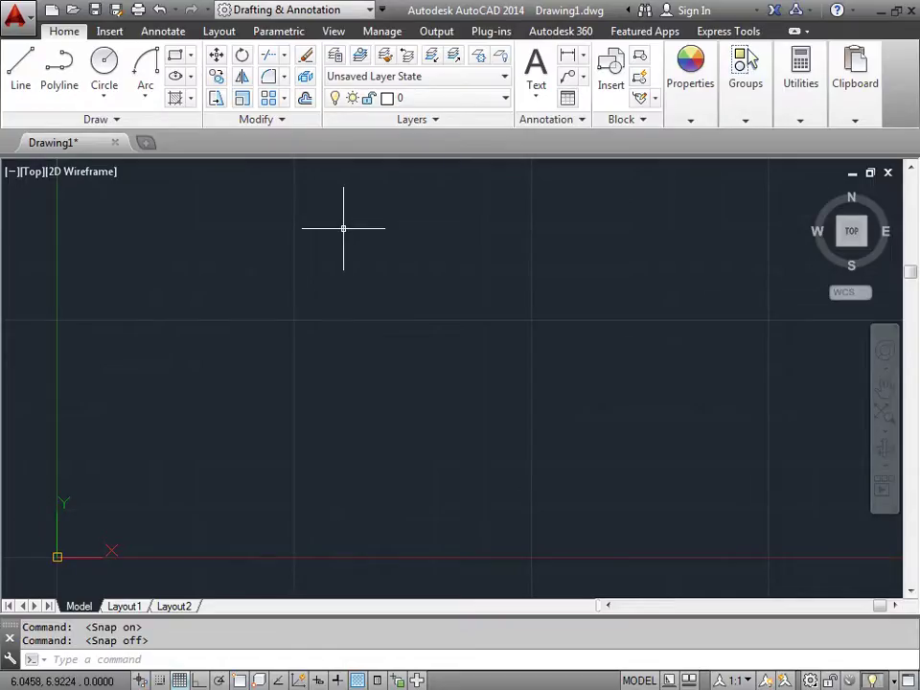
pyautogui.click(104, 73)
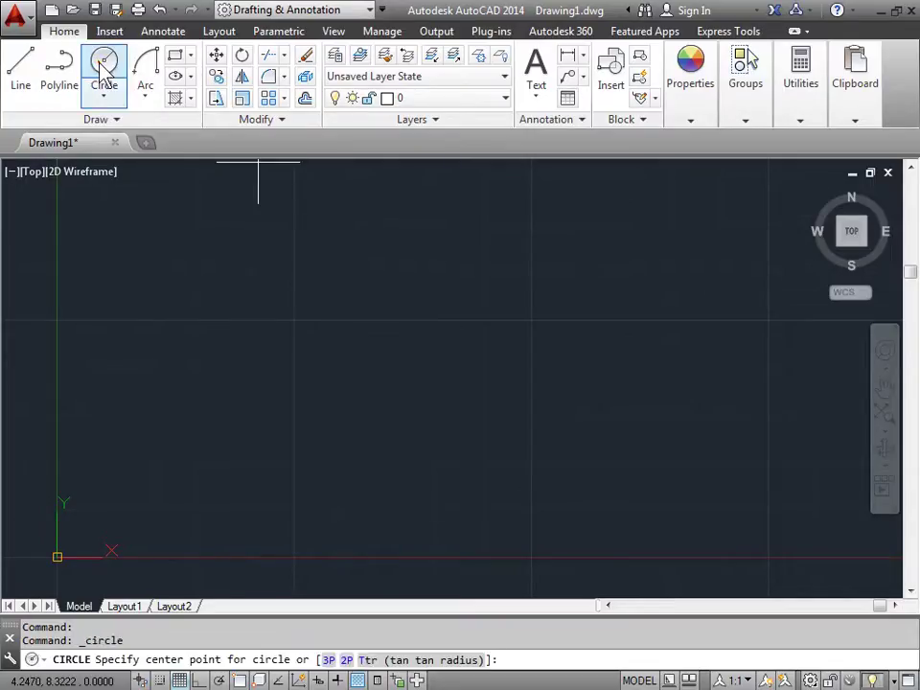
pyautogui.click(318, 322)
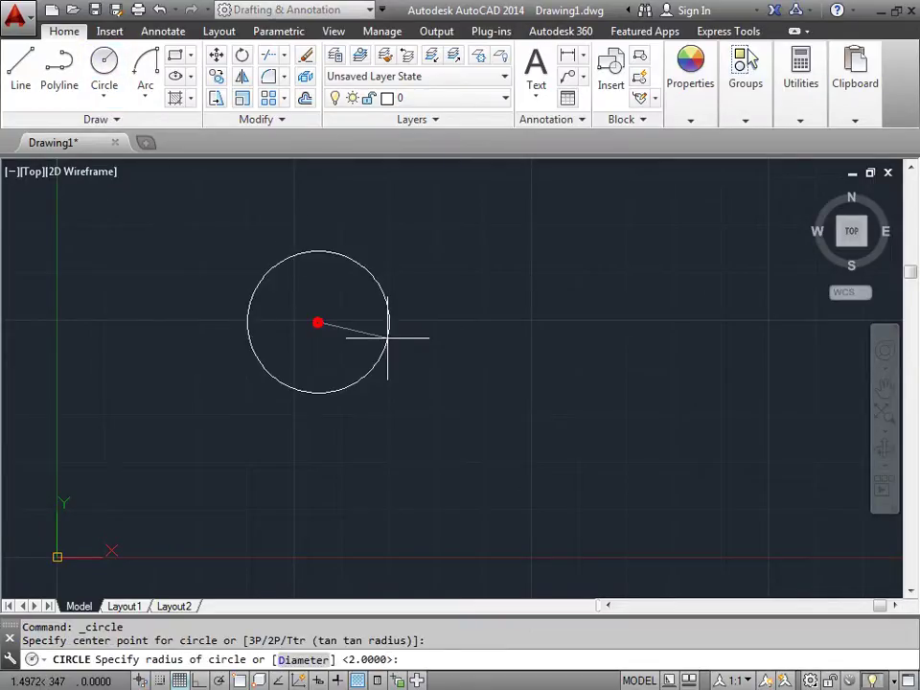
pyautogui.click(428, 355)
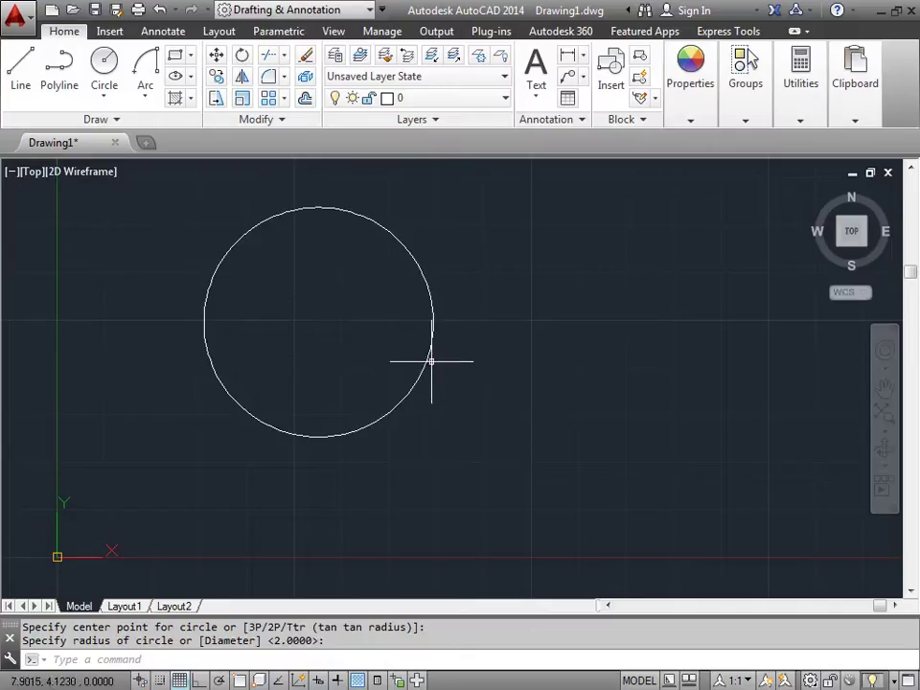
pyautogui.press('Return')
pyautogui.click(571, 258)
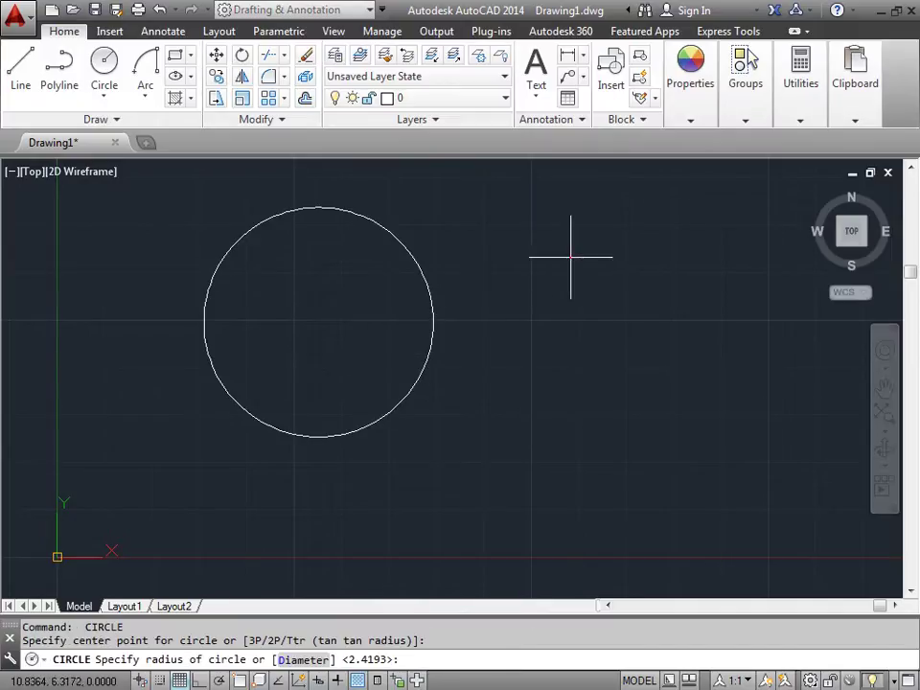
pyautogui.click(667, 357)
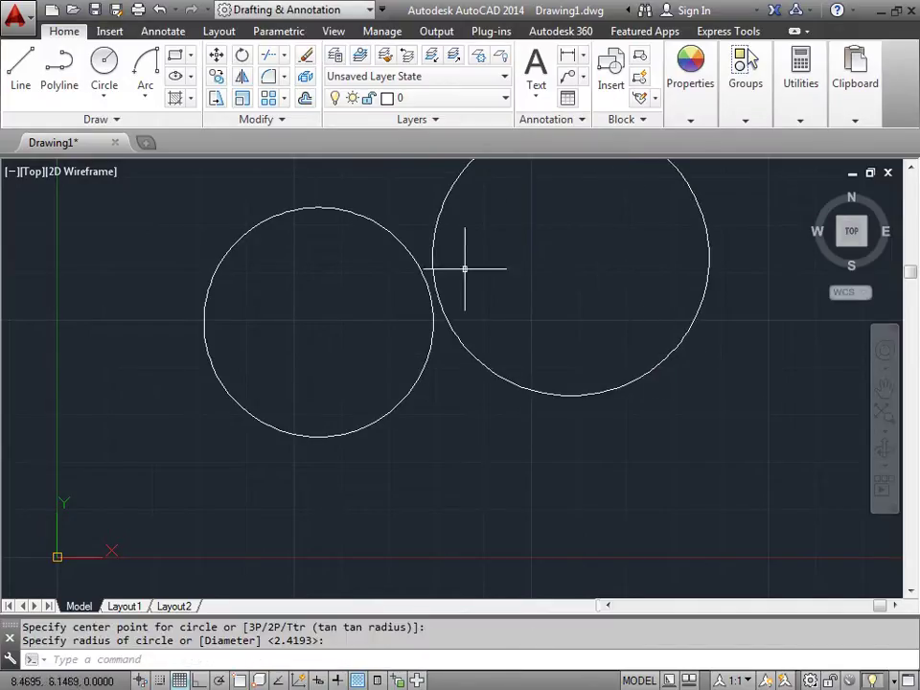
# Draw a rectangle crossing both circles.
pyautogui.click(177, 58)
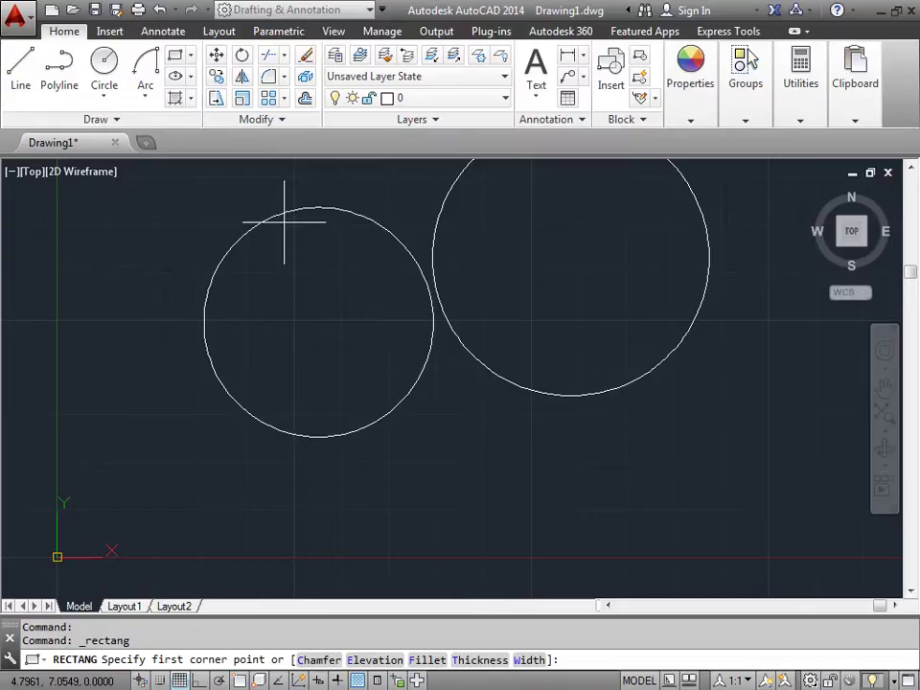
pyautogui.click(341, 275)
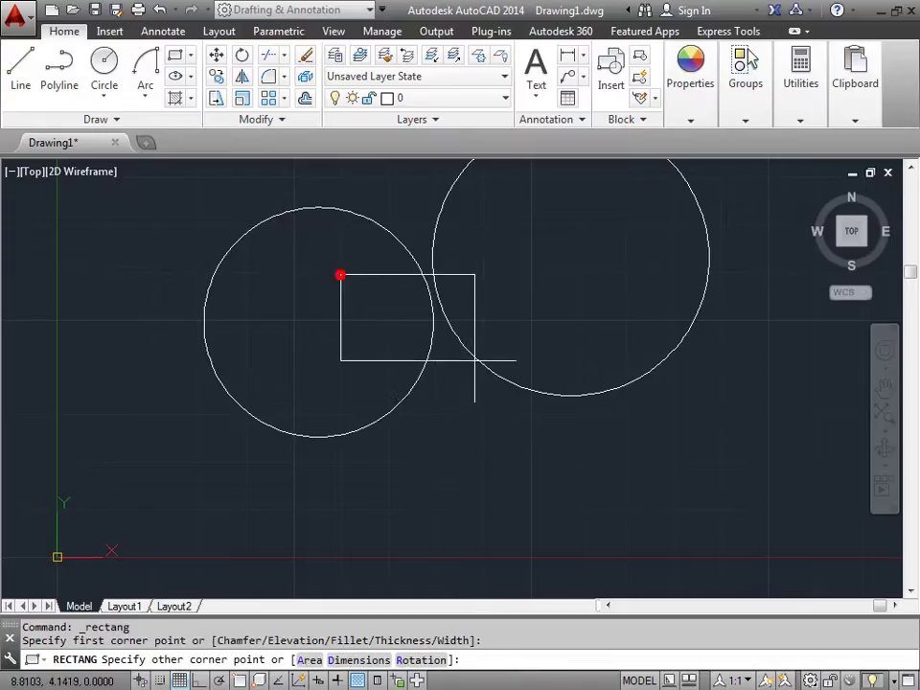
pyautogui.click(759, 448)
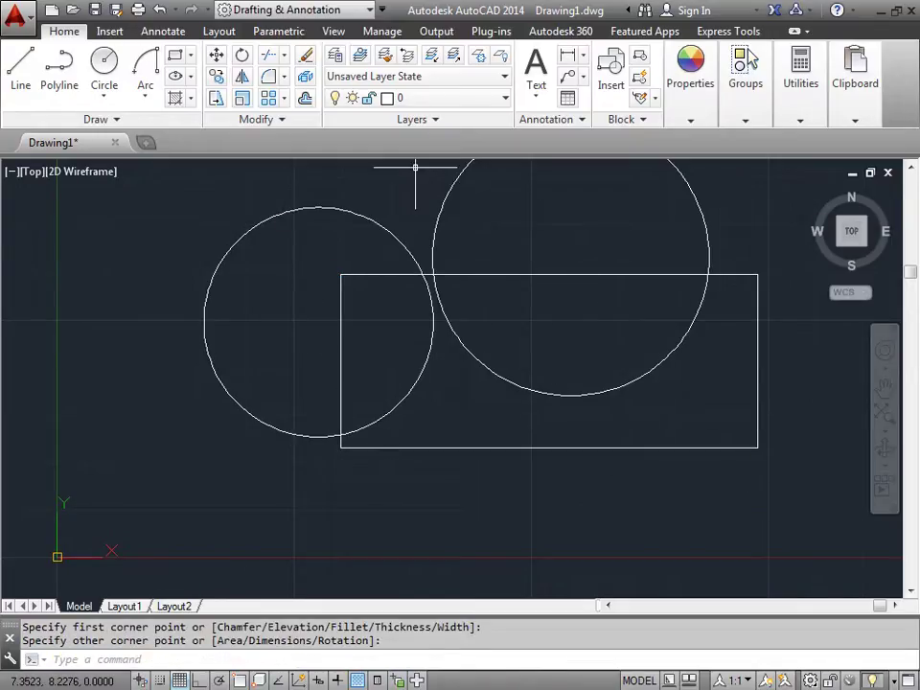
# Draw a tilted ellipse by its centre at the lower left.
pyautogui.click(177, 98)
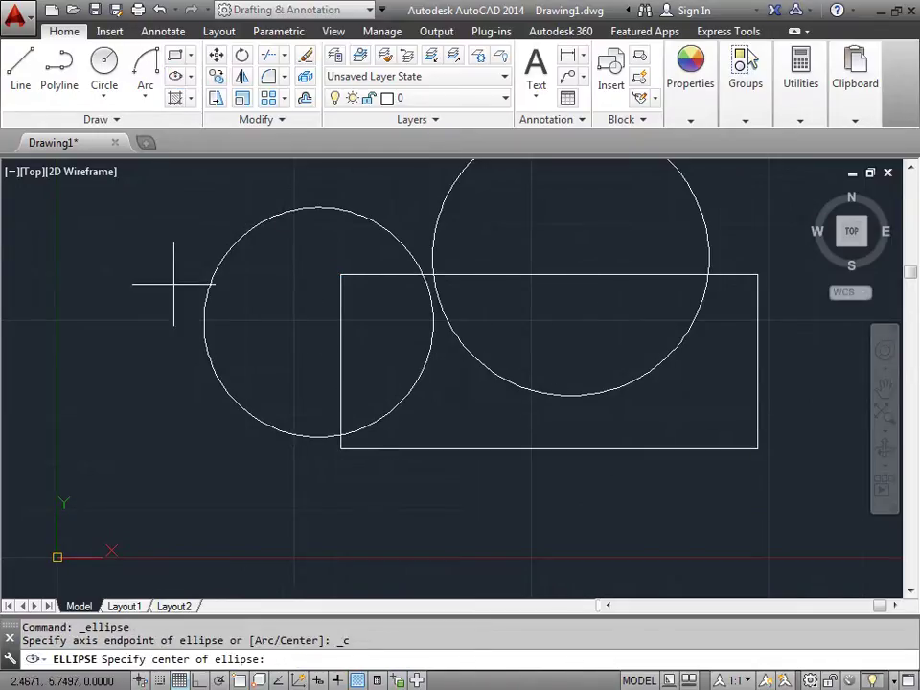
pyautogui.click(128, 439)
pyautogui.click(293, 494)
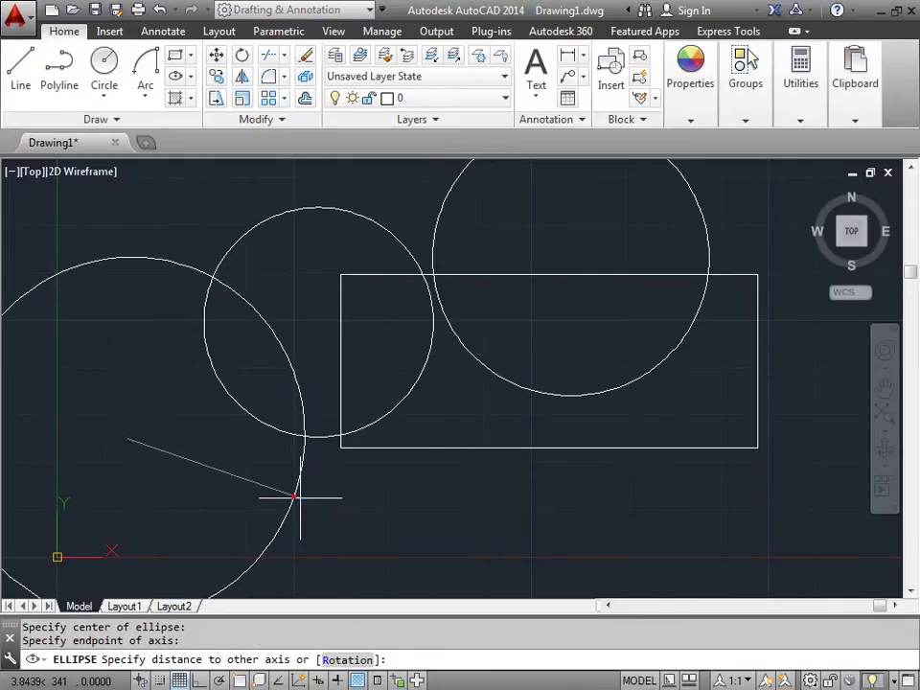
pyautogui.click(178, 419)
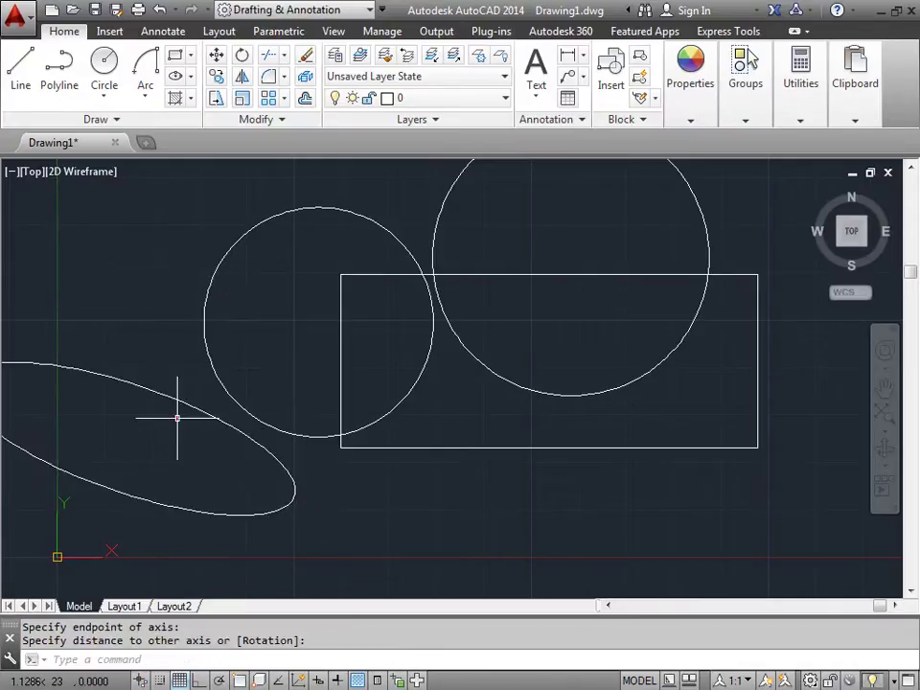
# Show the Object Snap status button's menu of snap modes (Endpoint, Midpoint, Center, Intersection).
pyautogui.rightClick(241, 681)
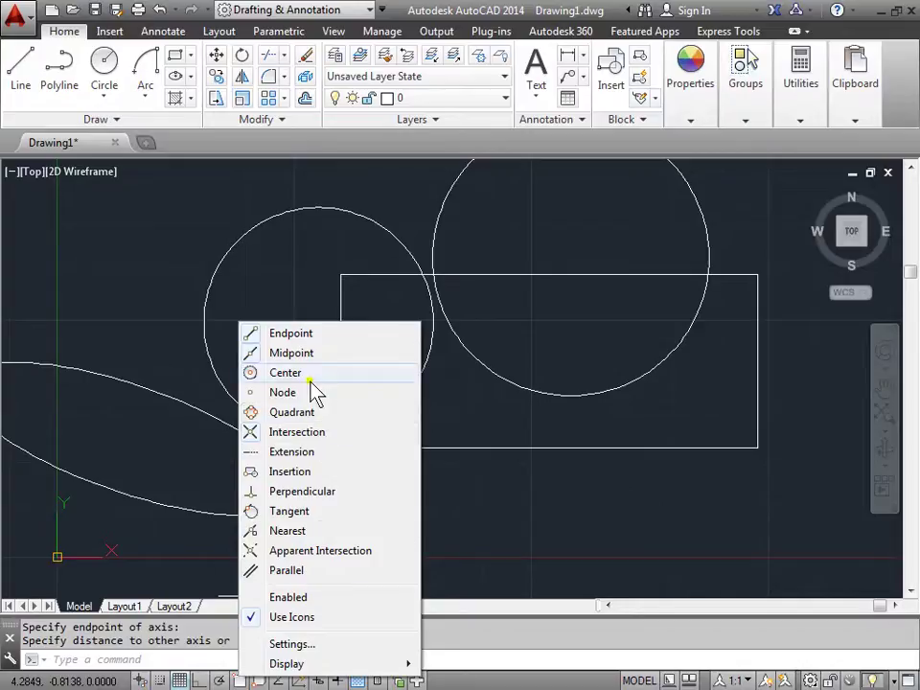
# In Drafting Settings, clear all object snaps and keep only Endpoint, Midpoint, Center and Intersection.
pyautogui.click(326, 644)
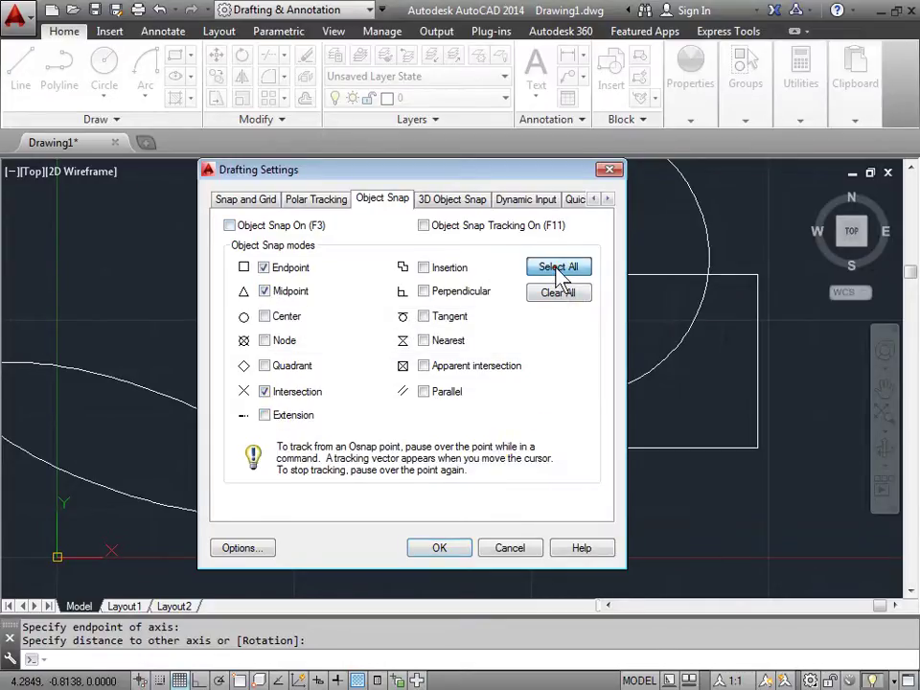
pyautogui.click(556, 270)
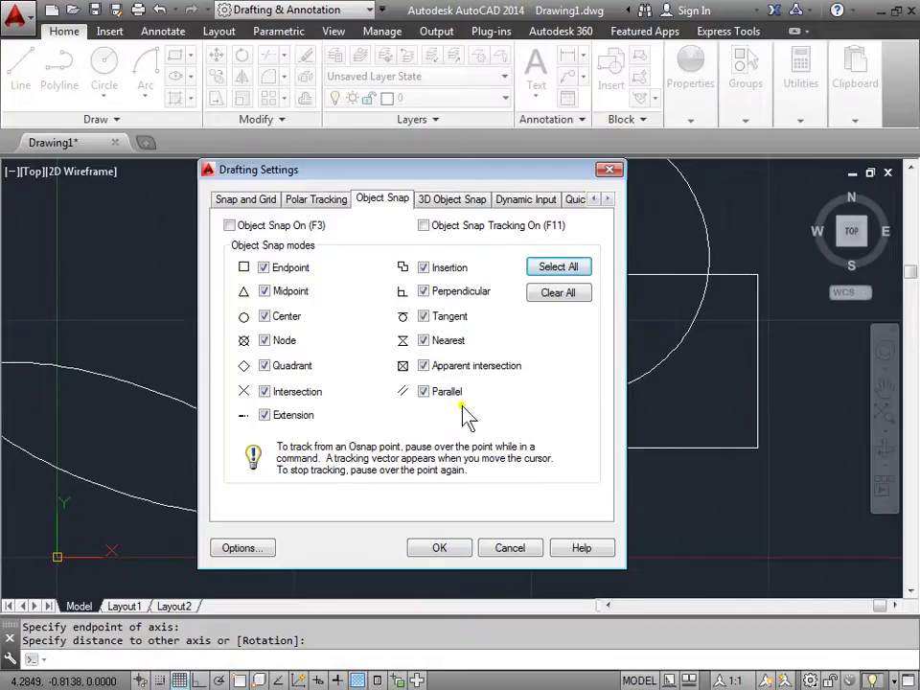
pyautogui.click(557, 295)
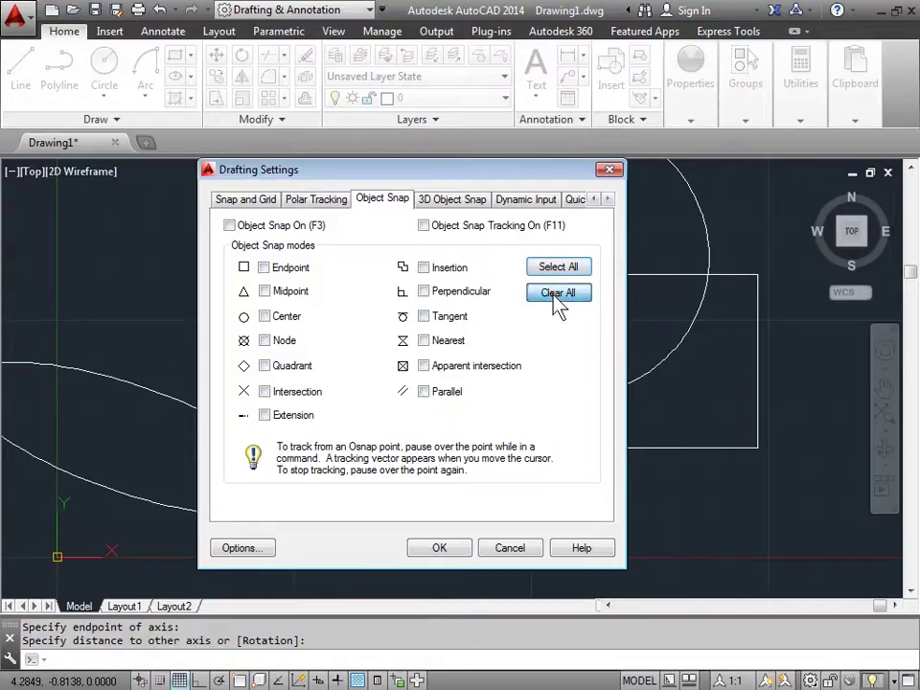
pyautogui.click(264, 267)
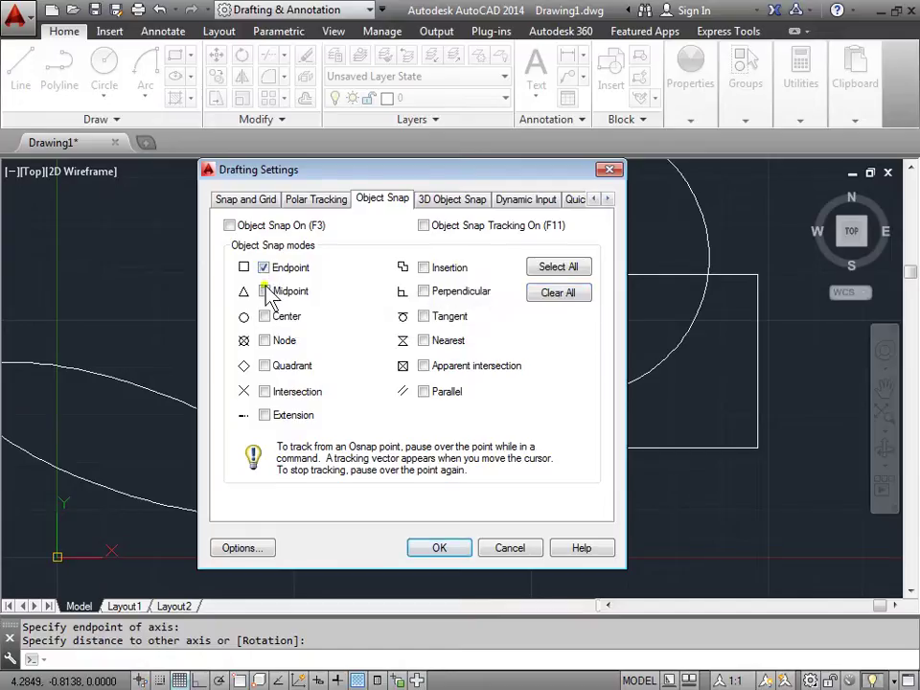
pyautogui.click(263, 292)
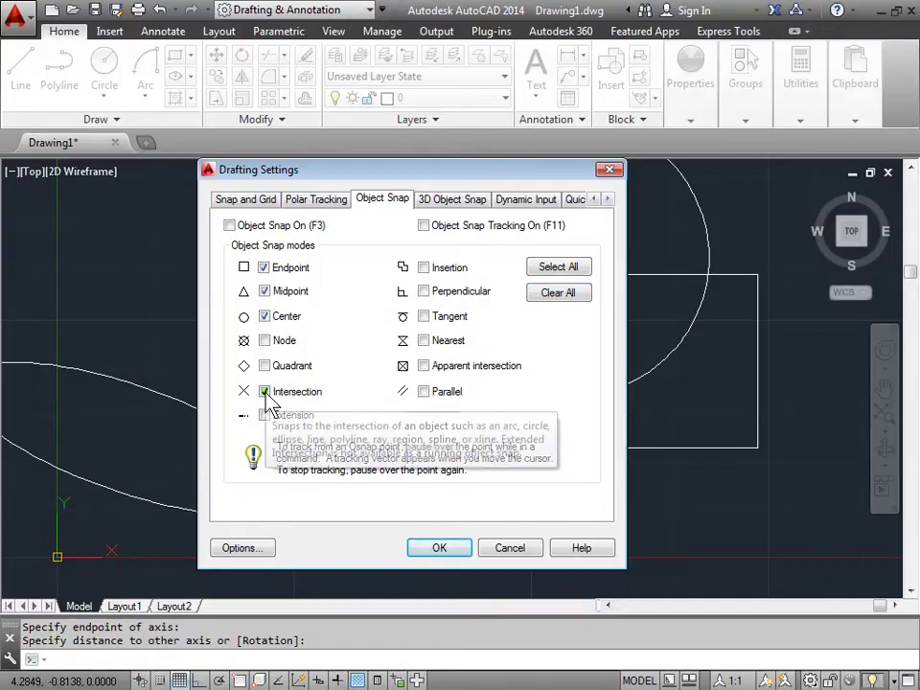
pyautogui.click(438, 549)
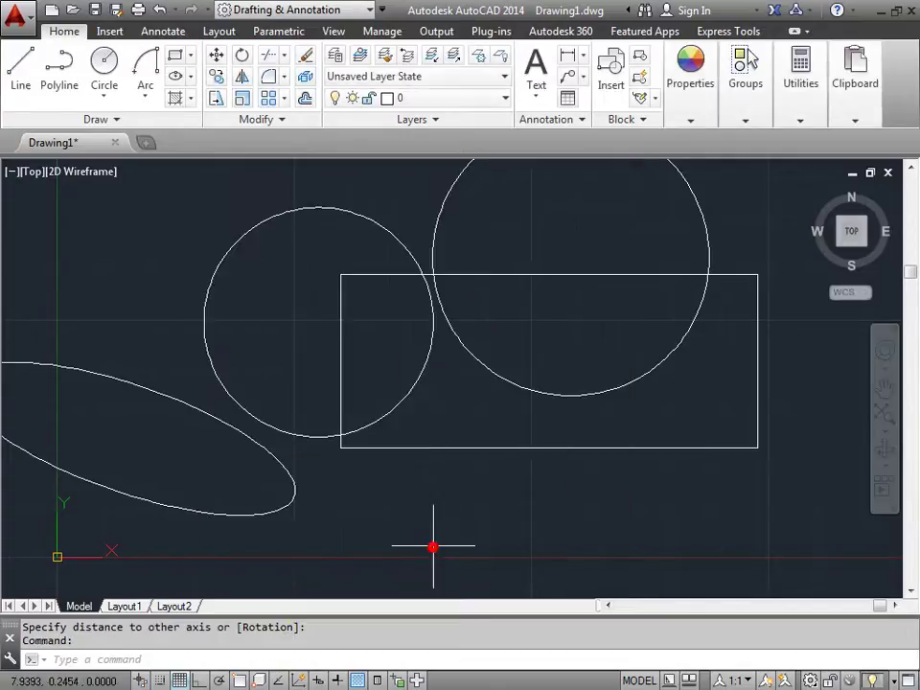
# With Object Snap on, draw a four-segment line from the left circle's centre to the rectangle's top-right corner.
pyautogui.click(240, 682)
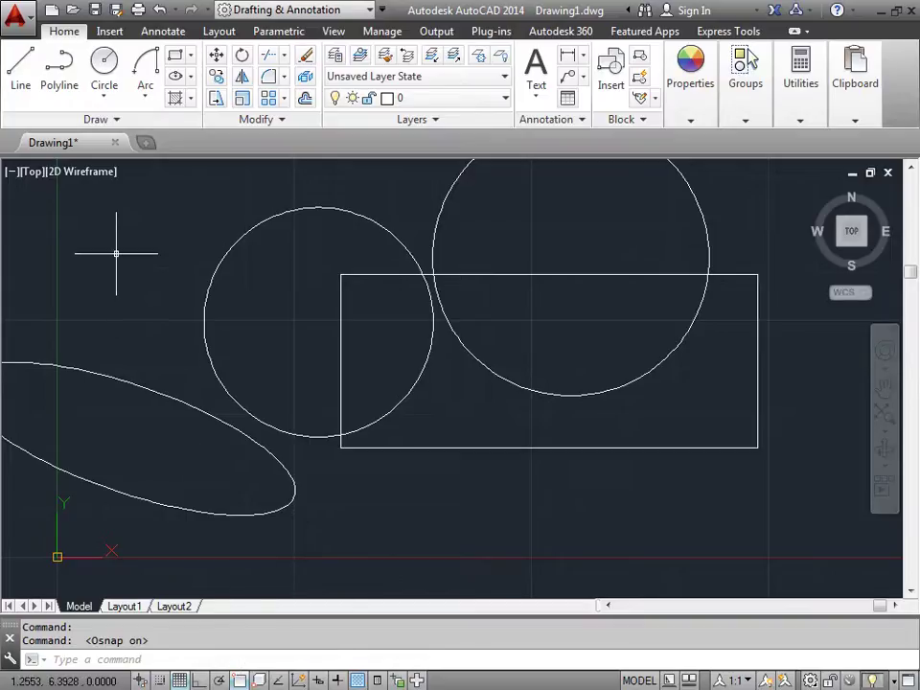
pyautogui.click(18, 67)
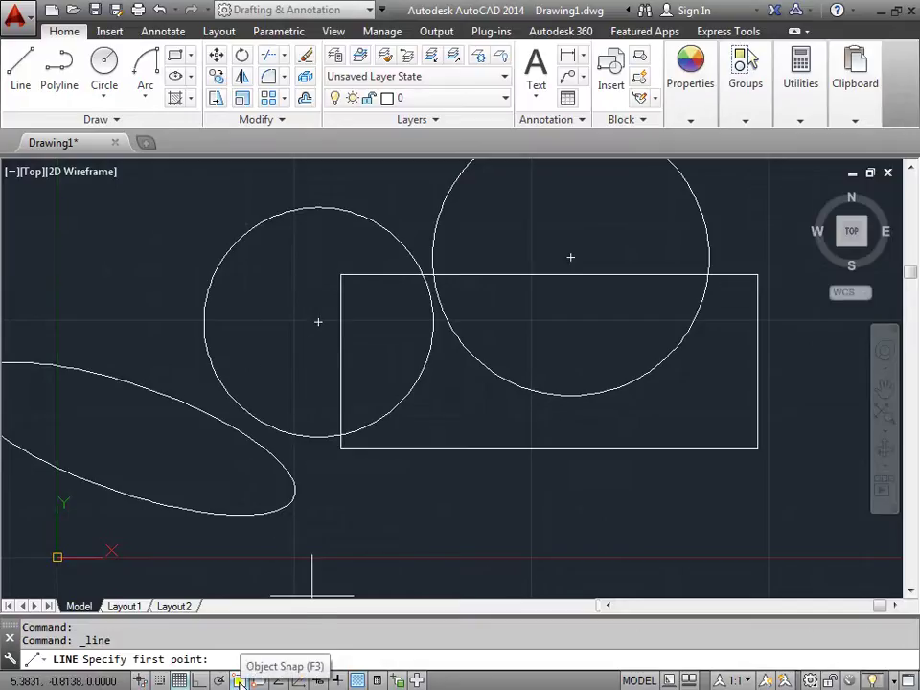
pyautogui.click(318, 323)
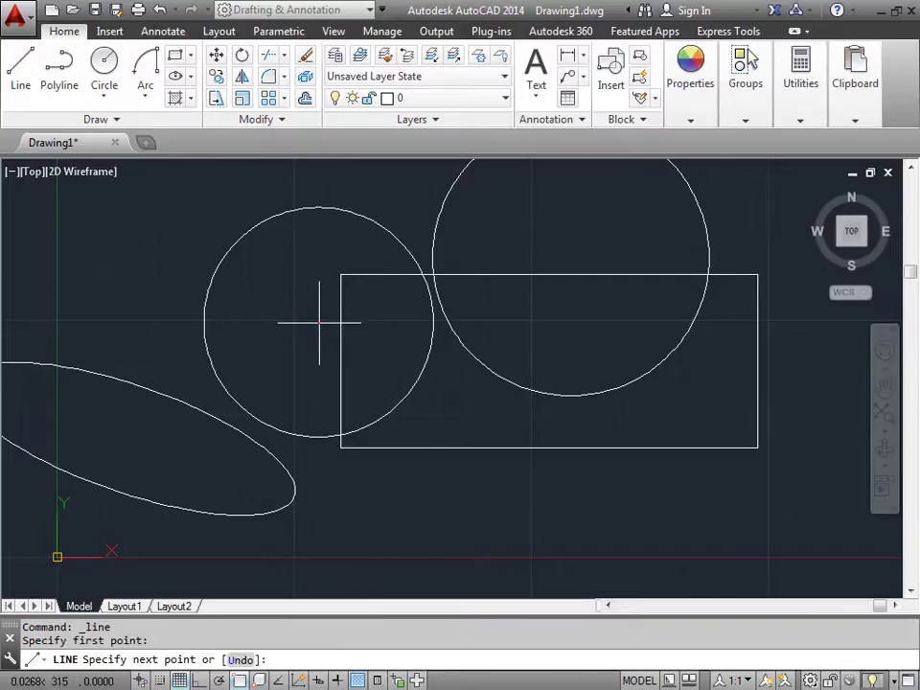
pyautogui.click(572, 258)
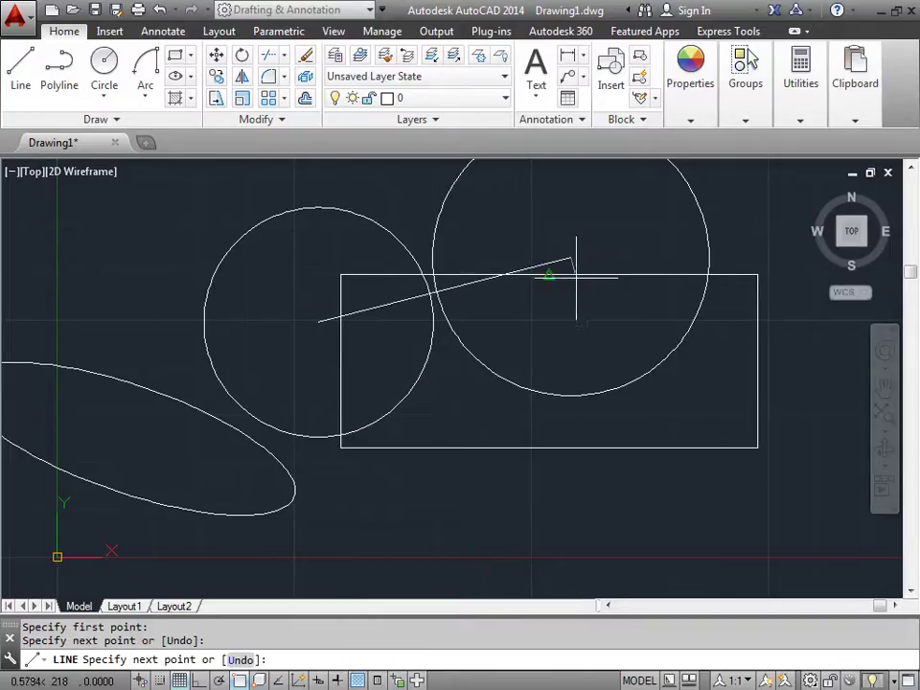
pyautogui.click(549, 449)
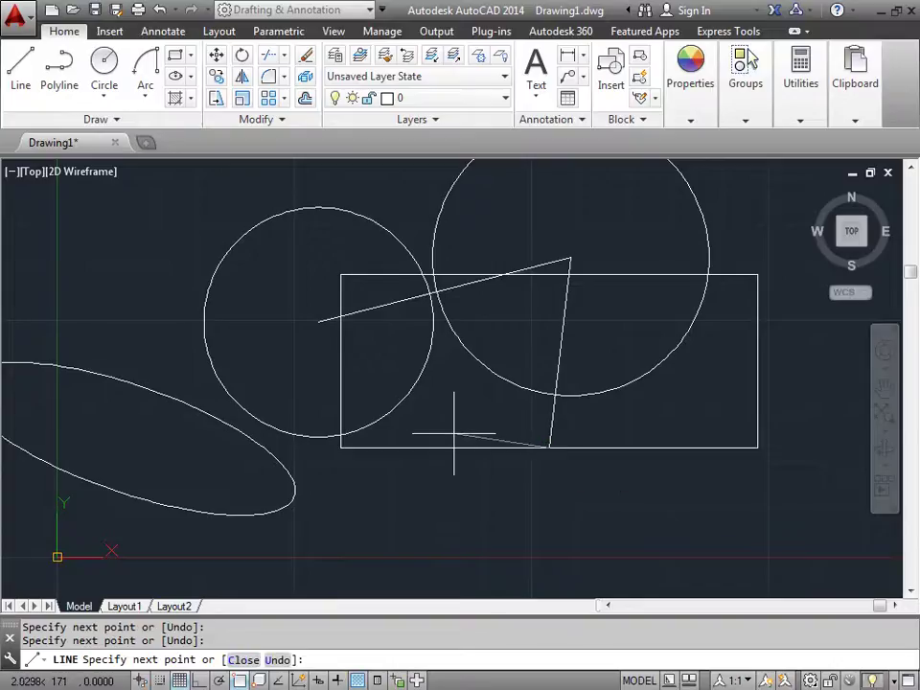
pyautogui.click(341, 435)
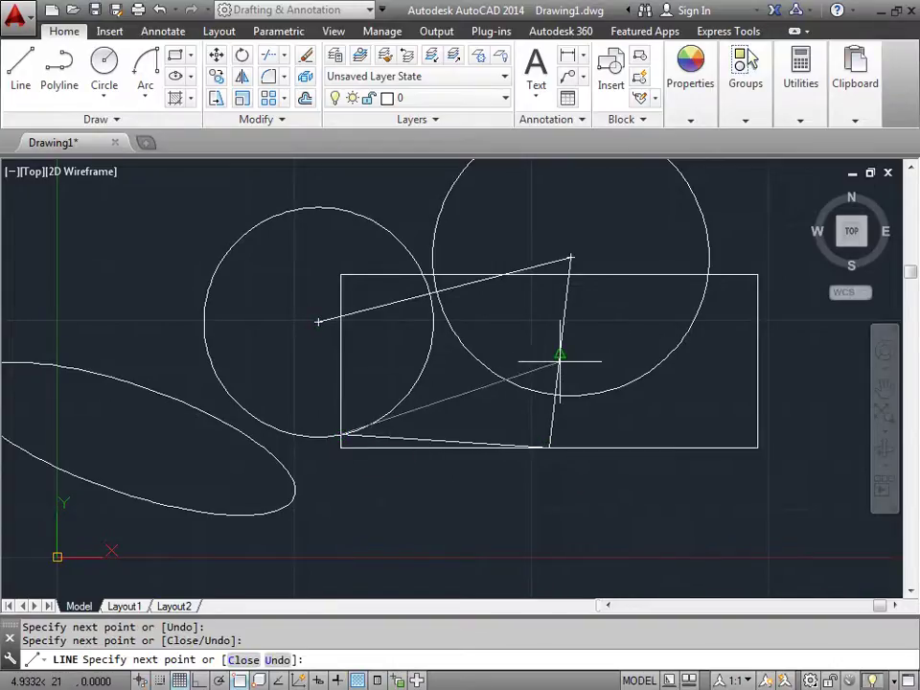
pyautogui.click(757, 275)
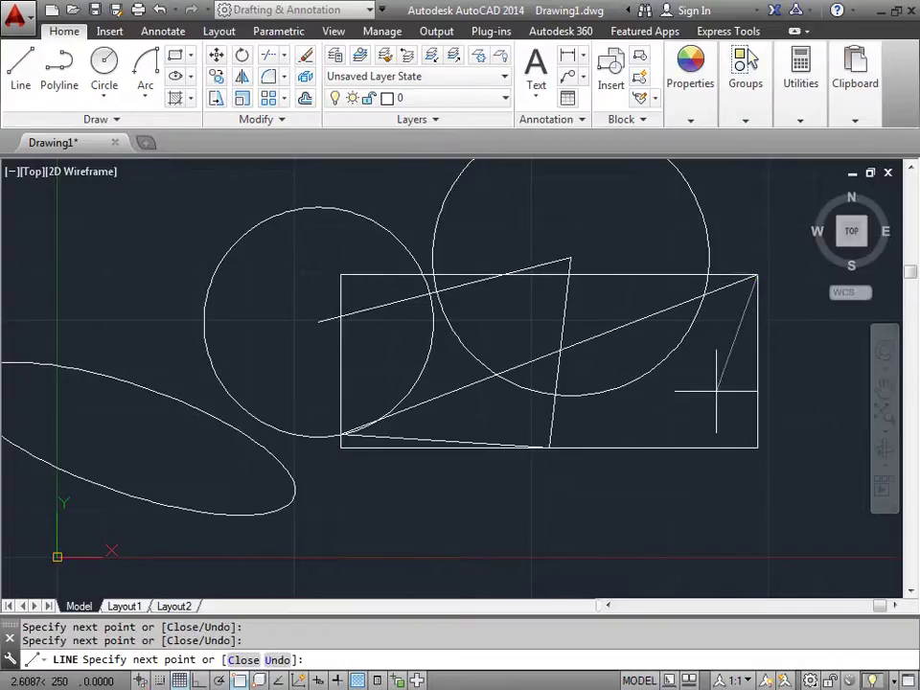
pyautogui.press('Return')
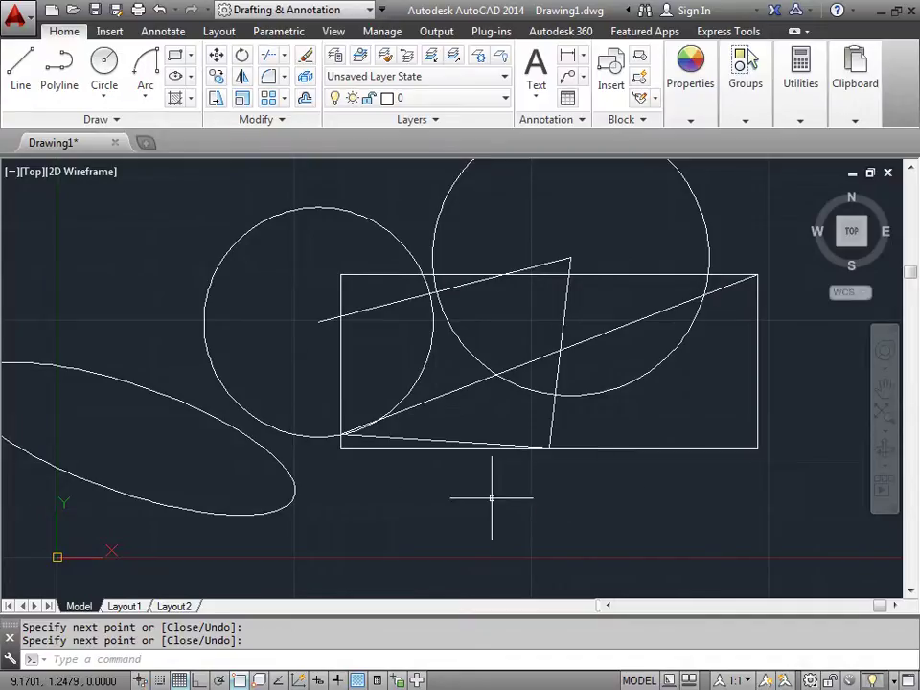
# In Drafting Settings, enable Quadrant, Perpendicular and Tangent snaps and disable Center and Midpoint.
pyautogui.rightClick(240, 681)
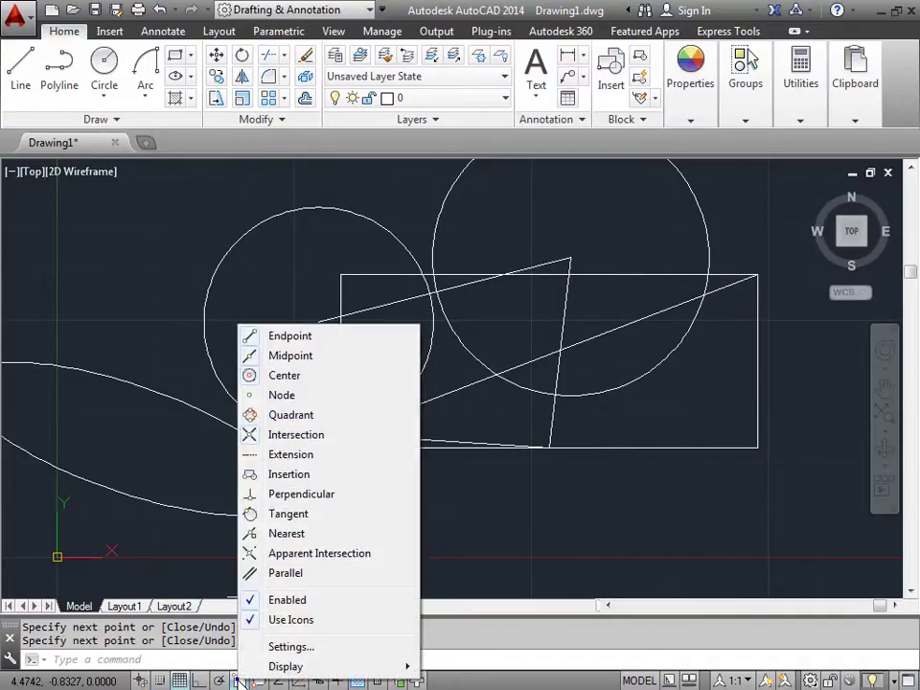
pyautogui.click(291, 647)
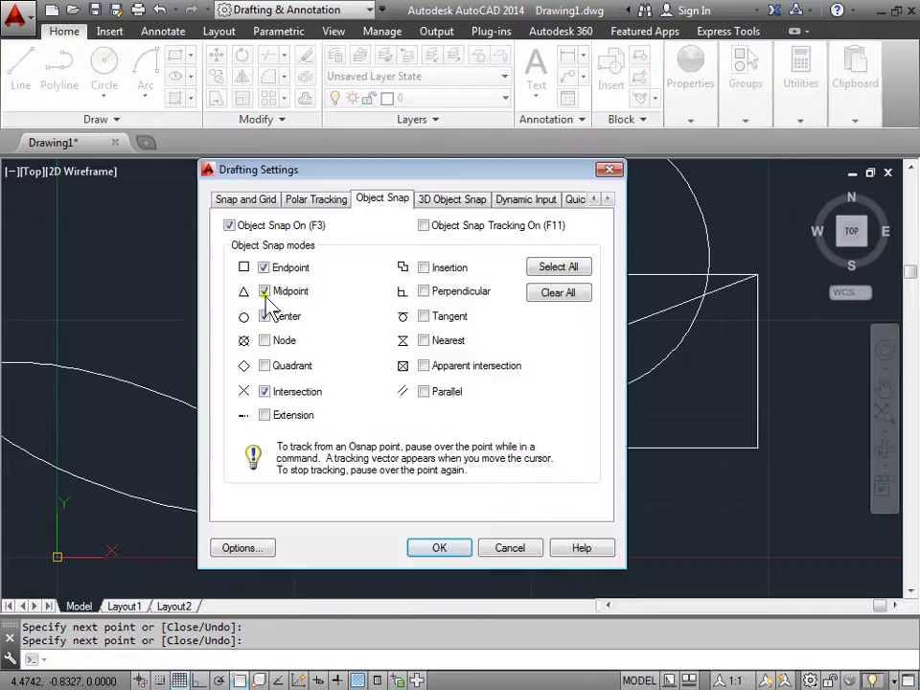
pyautogui.click(265, 367)
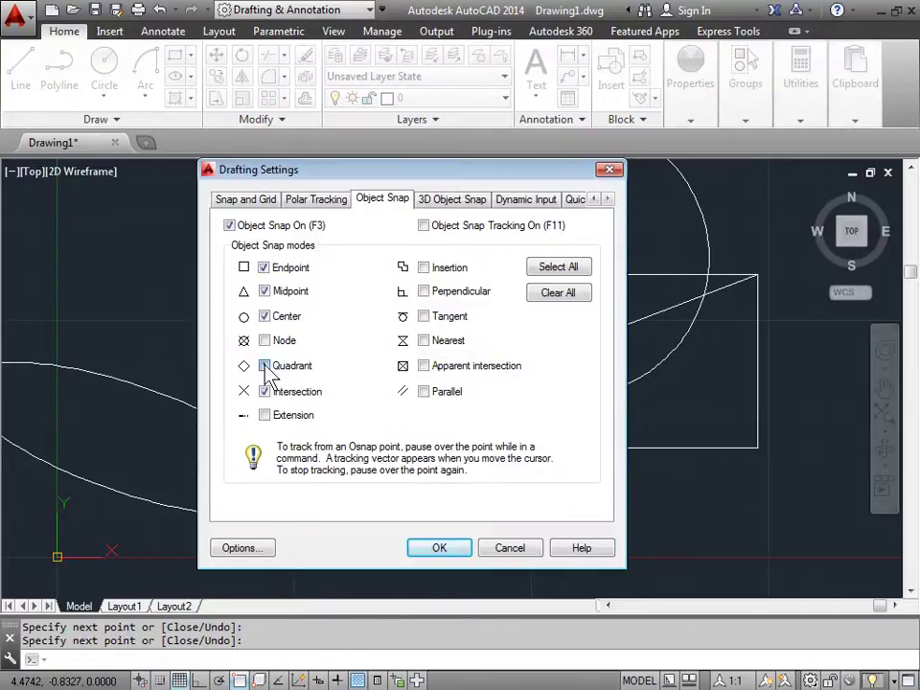
pyautogui.click(265, 317)
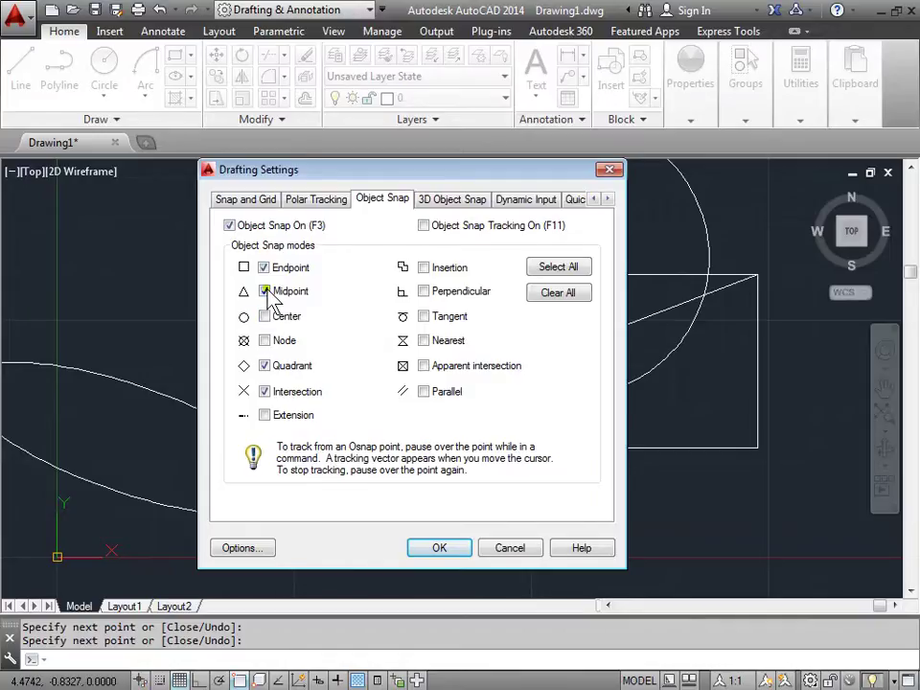
pyautogui.click(265, 291)
pyautogui.click(423, 293)
pyautogui.click(424, 316)
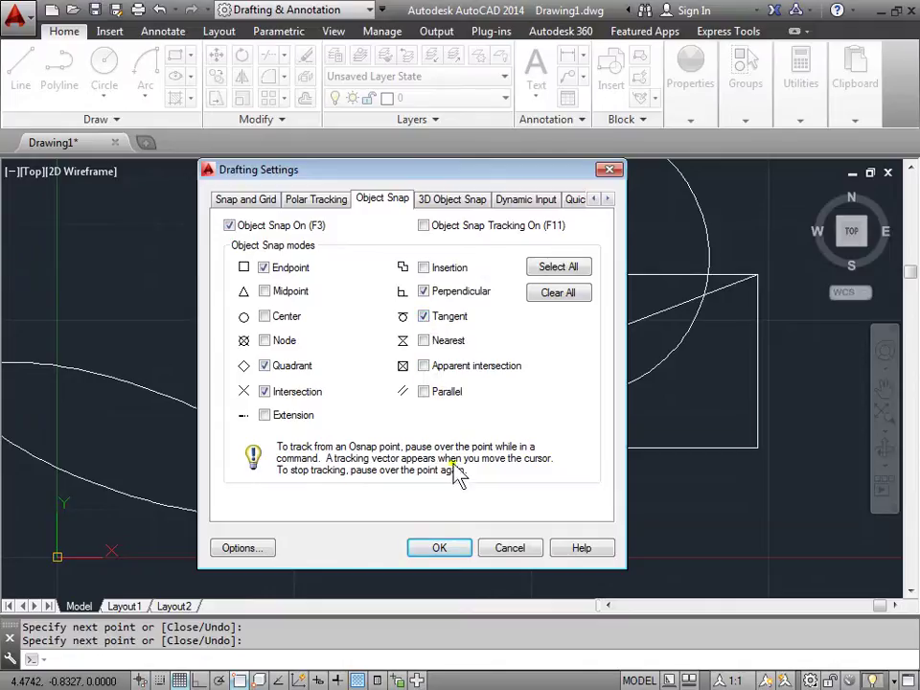
pyautogui.click(439, 547)
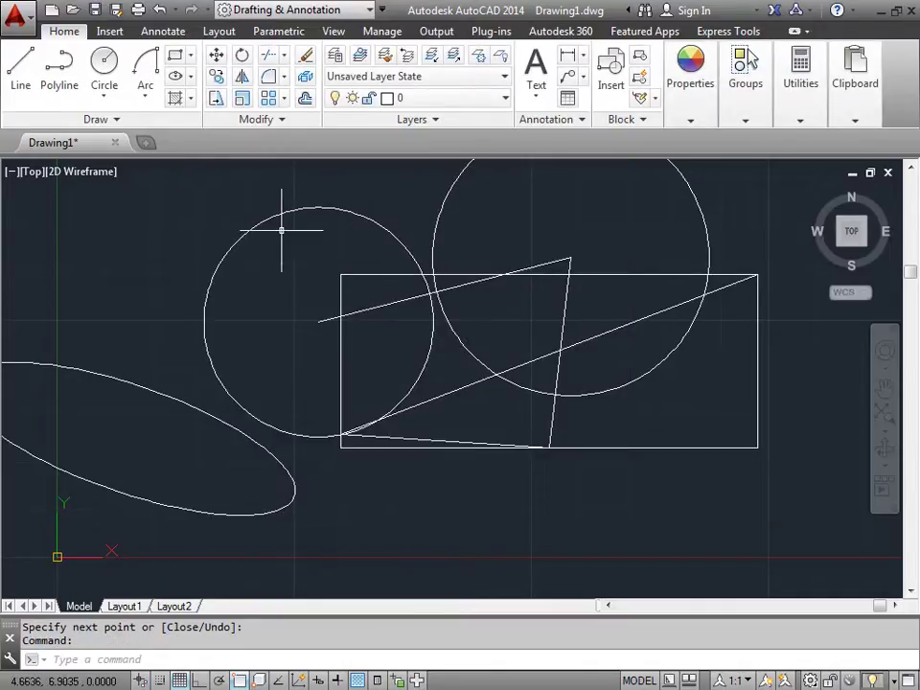
# Draw lines through the left circle's left, top, right and bottom quadrants, closing the diamond.
pyautogui.click(20, 77)
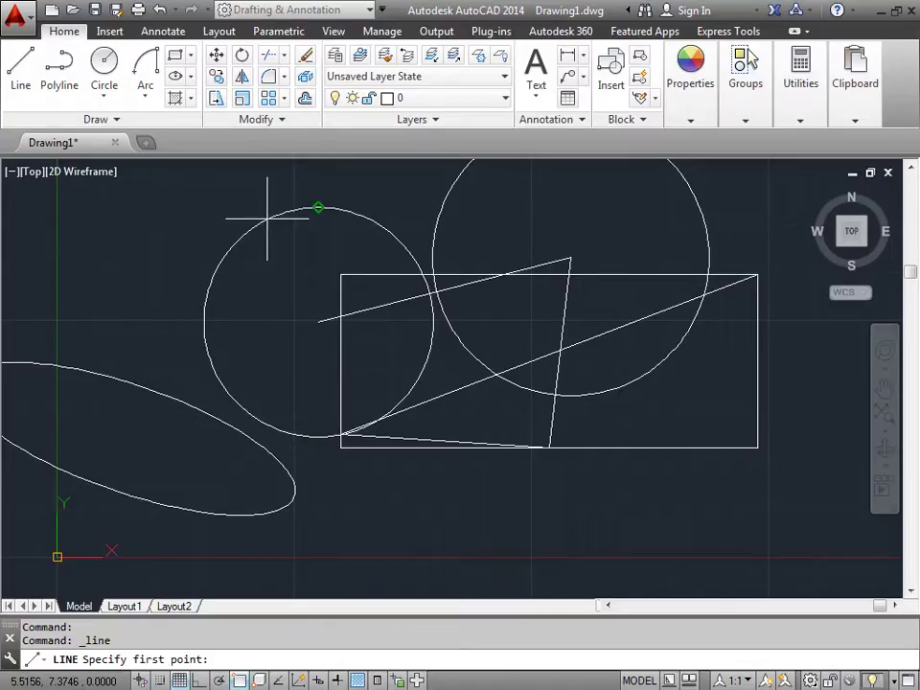
pyautogui.click(203, 322)
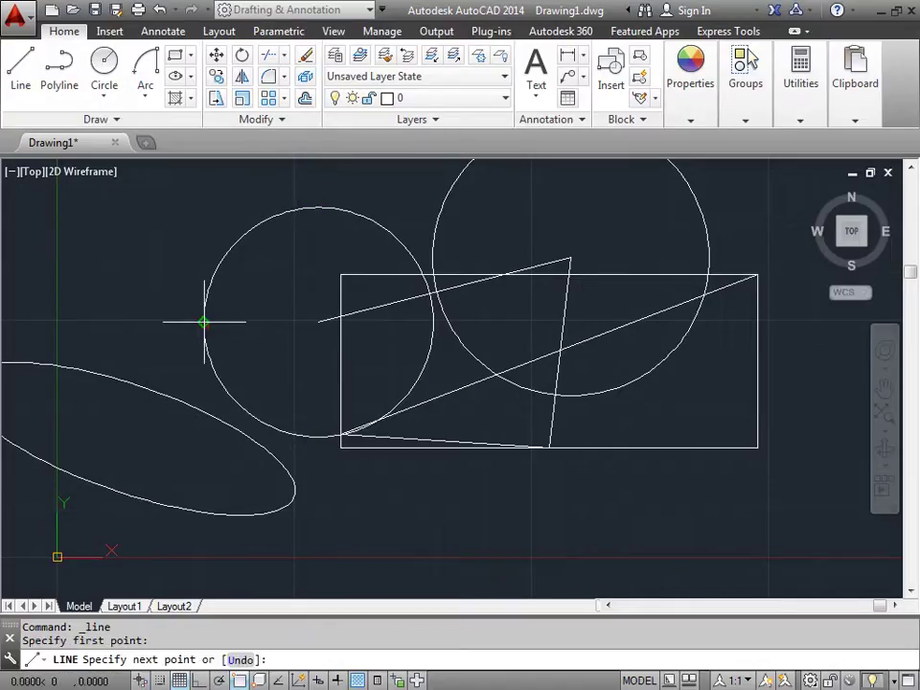
pyautogui.click(318, 207)
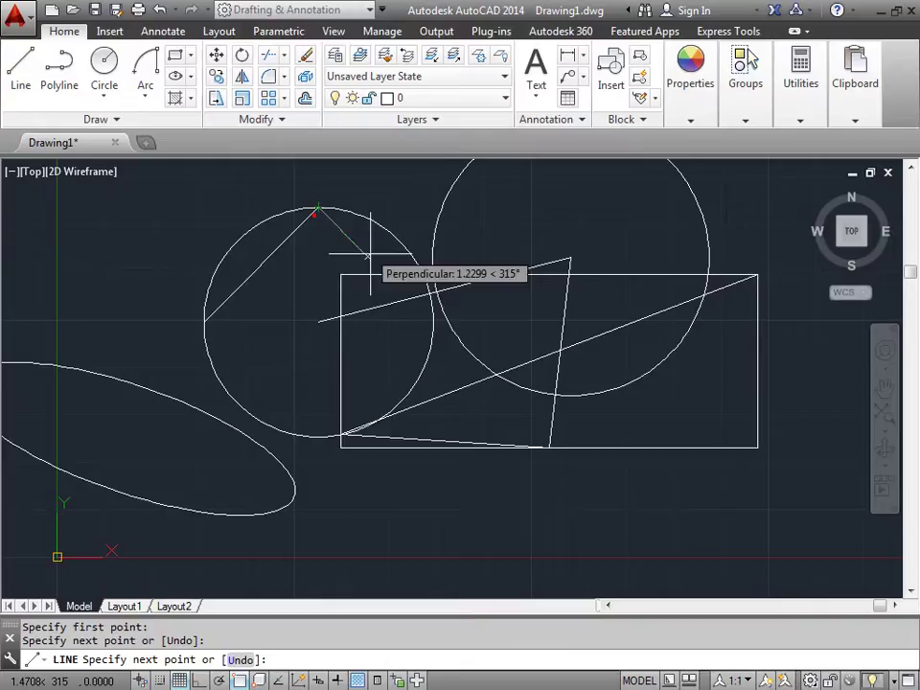
pyautogui.click(434, 322)
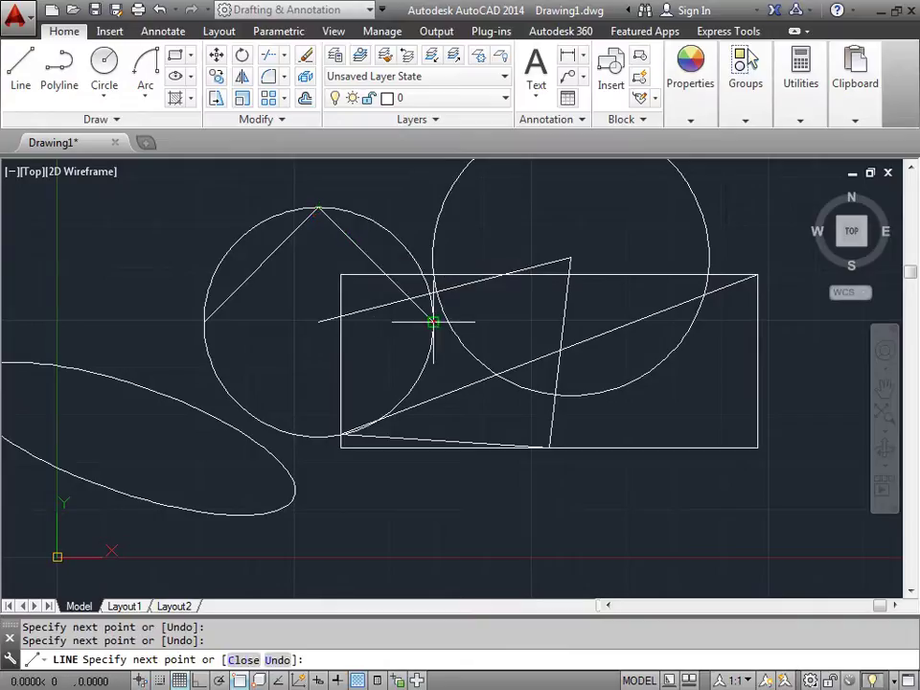
pyautogui.click(318, 437)
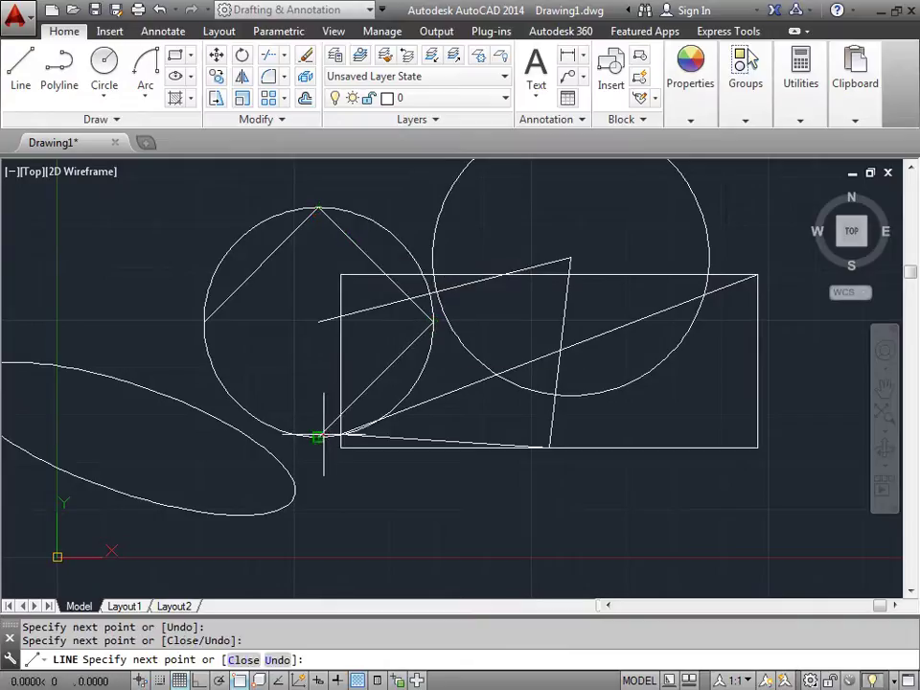
pyautogui.click(203, 322)
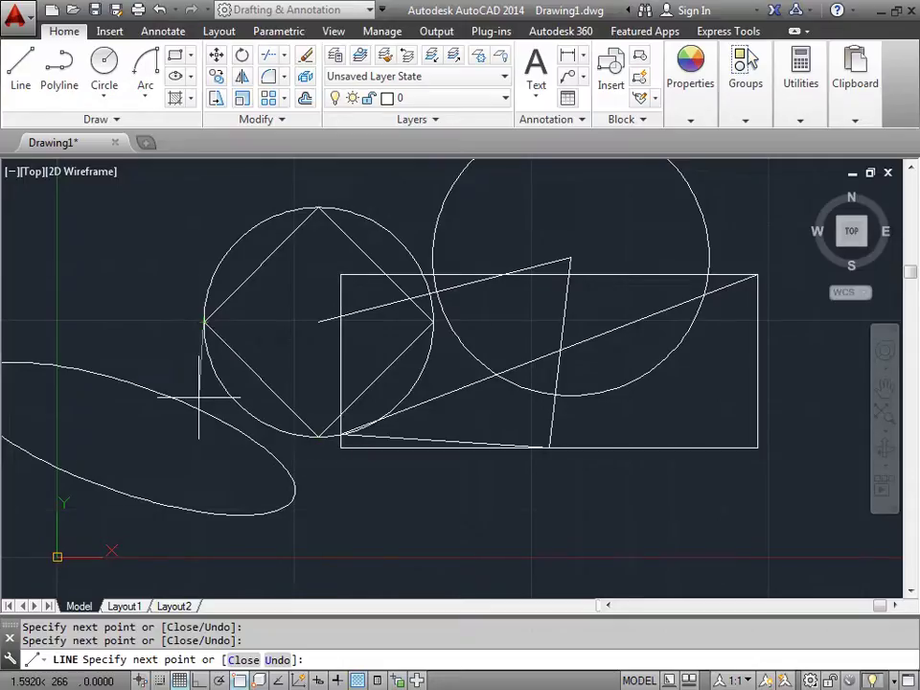
pyautogui.press('Return')
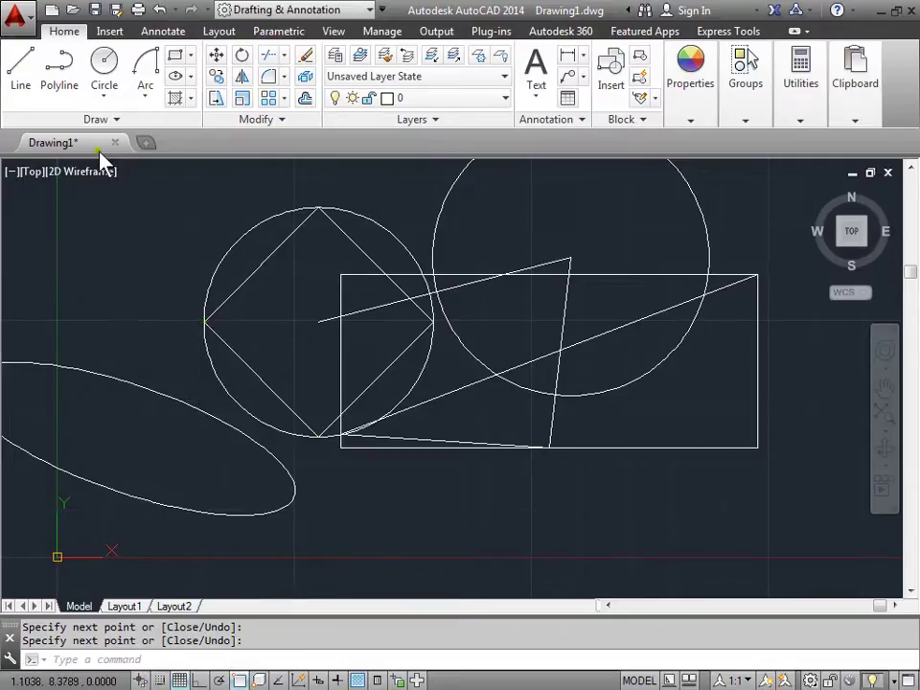
# Draw a line from the right circle's left edge, perpendicular onto the lower slanted line.
pyautogui.press('Return')
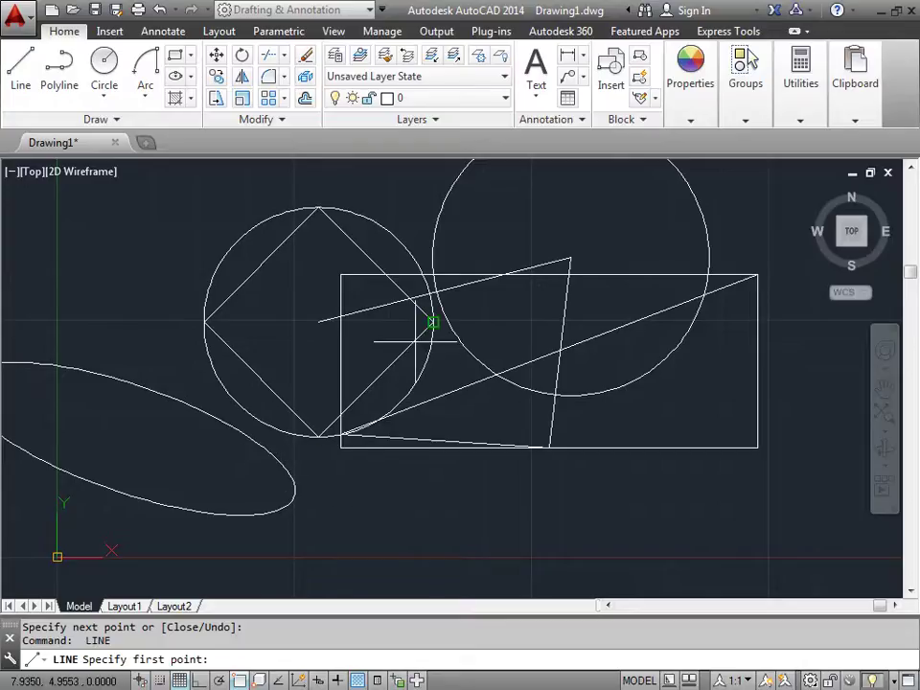
pyautogui.click(447, 195)
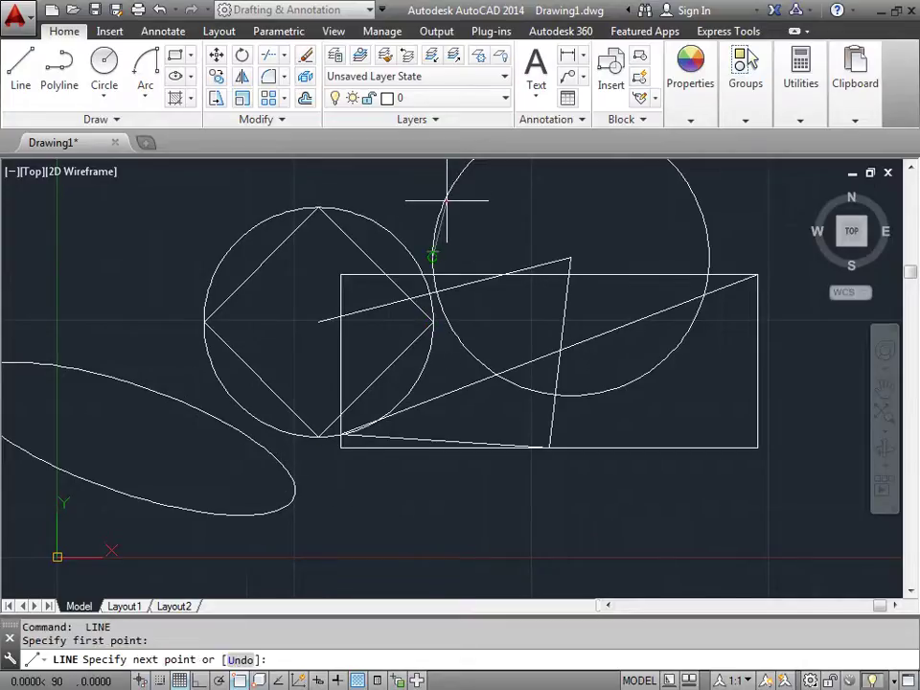
pyautogui.click(420, 441)
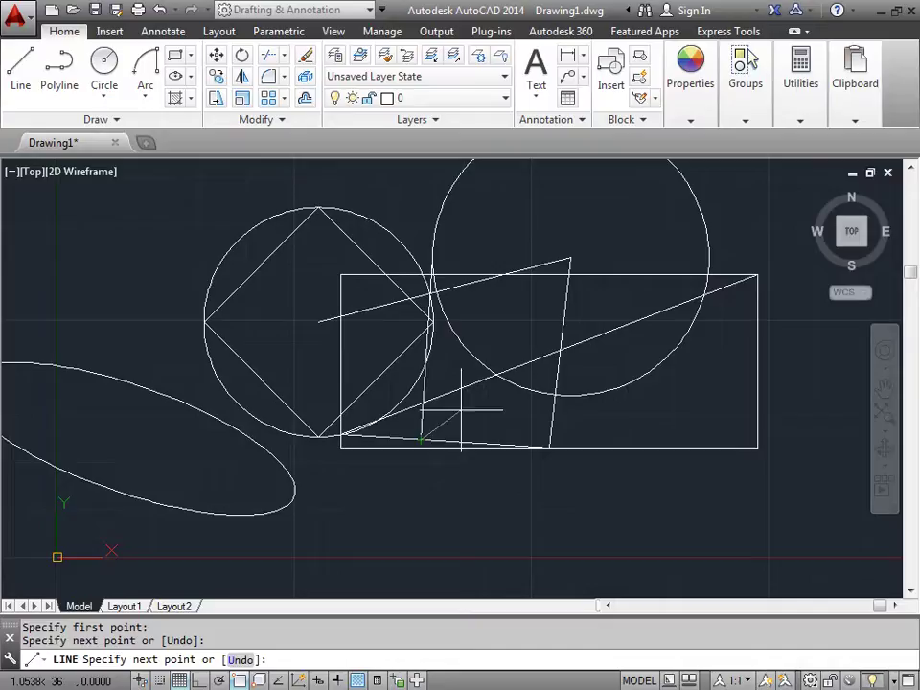
pyautogui.press('Return')
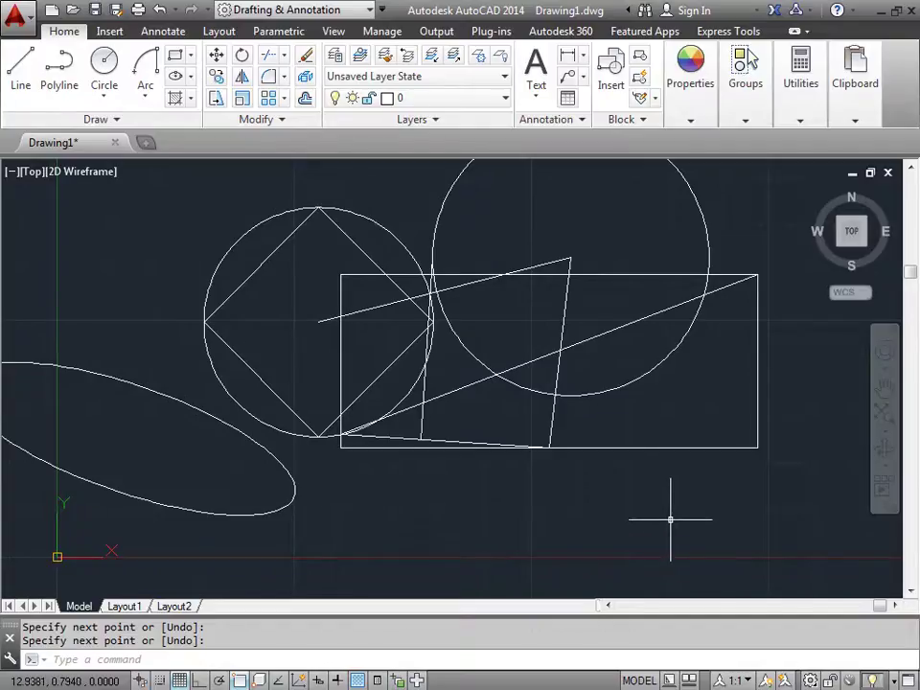
# Select and erase every object in the drawing.
pyautogui.click(739, 550)
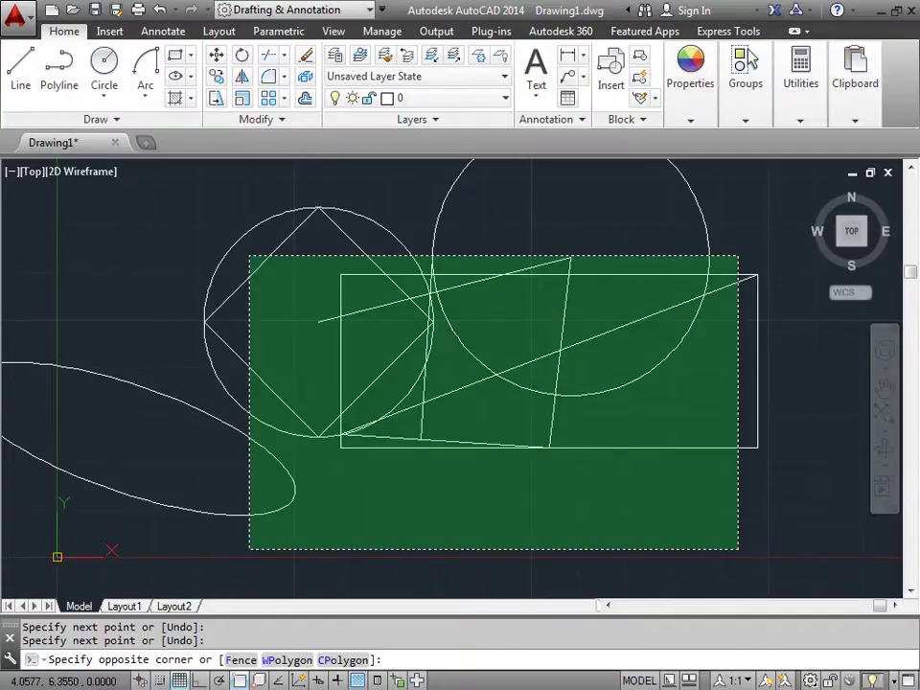
pyautogui.click(103, 197)
pyautogui.press('Delete')
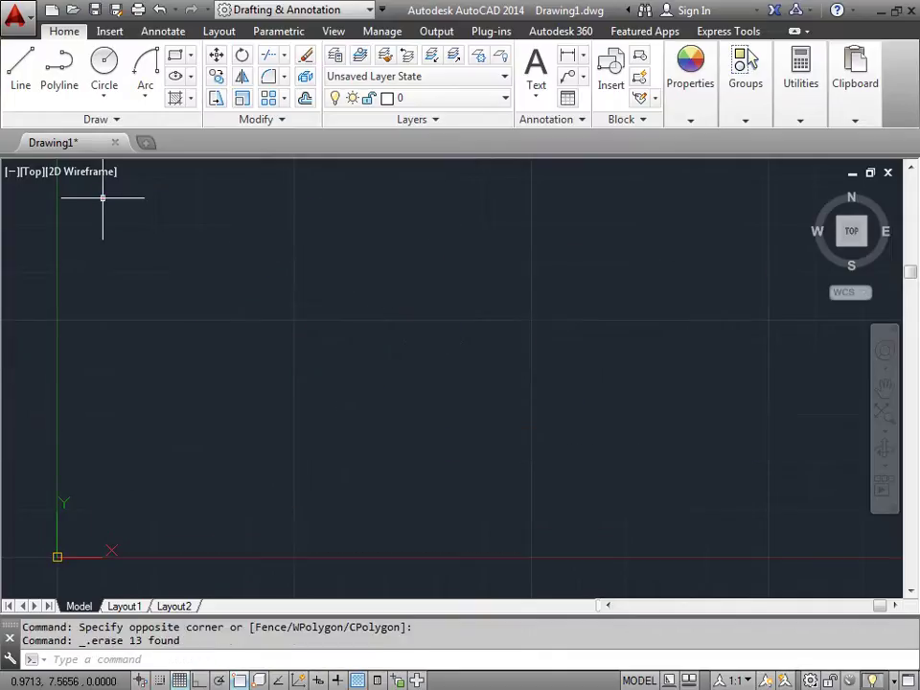
# Draw three large circles side by side across the upper part of the drawing.
pyautogui.click(104, 67)
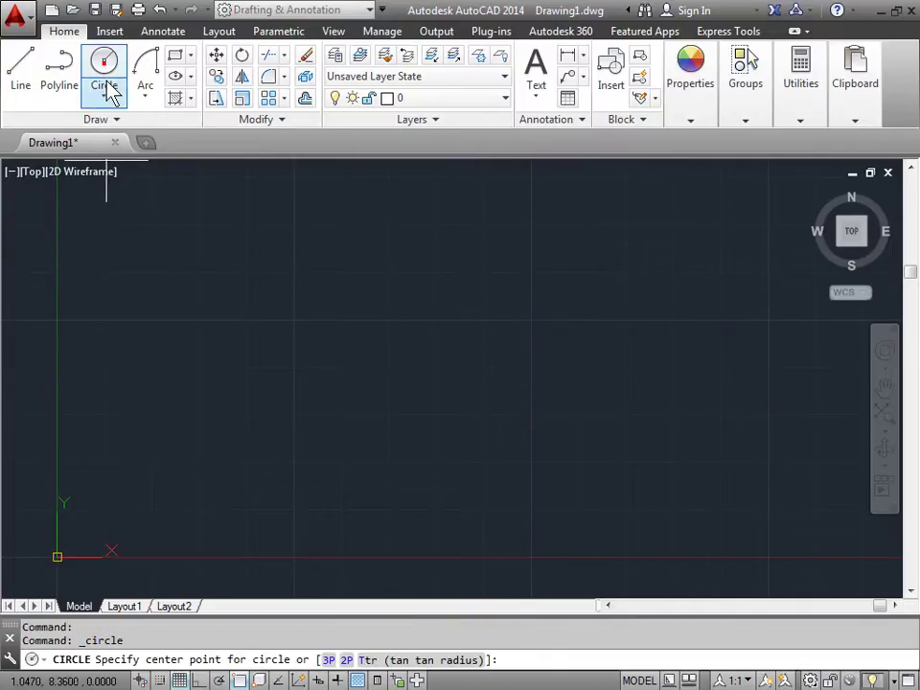
pyautogui.click(194, 242)
pyautogui.click(294, 299)
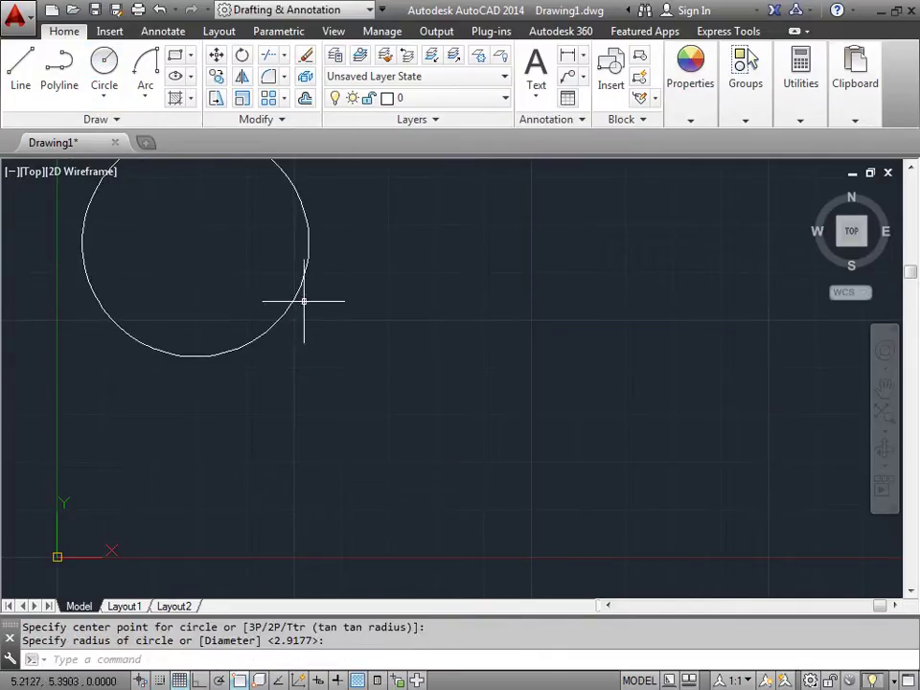
pyautogui.press('Return')
pyautogui.click(420, 208)
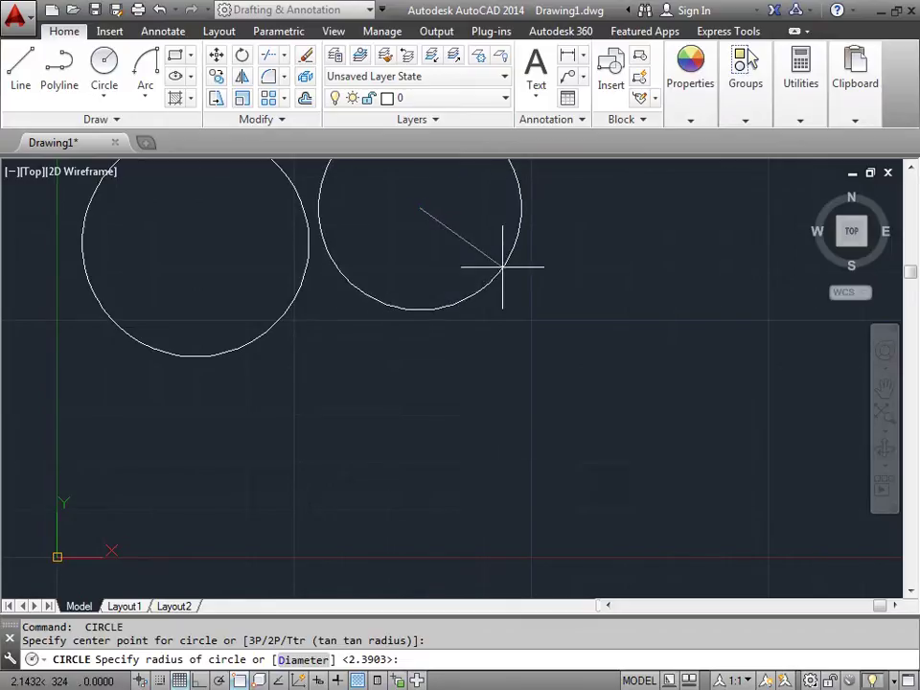
pyautogui.click(503, 267)
pyautogui.press('Return')
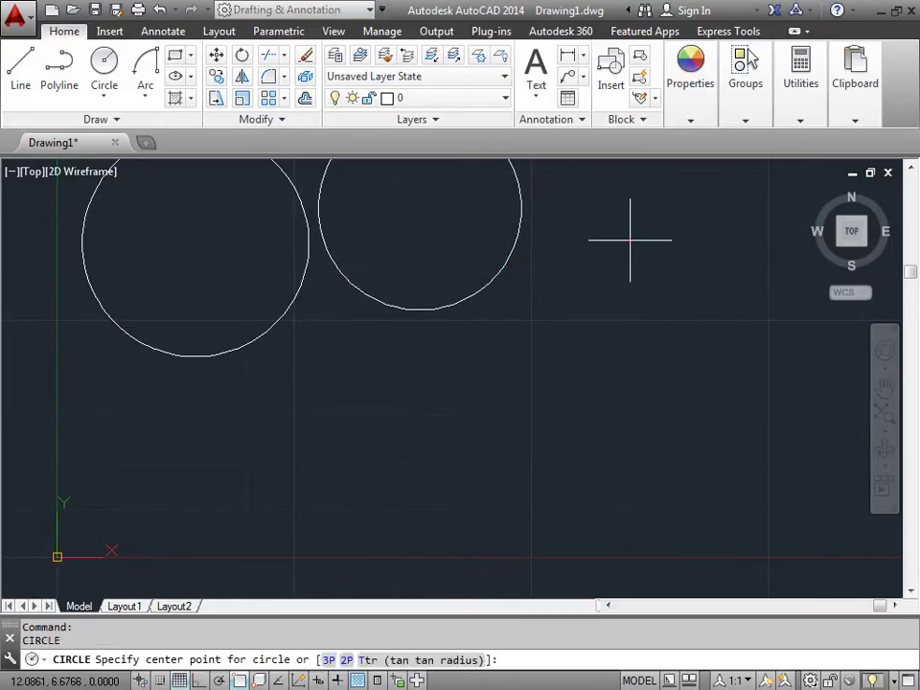
pyautogui.click(630, 242)
pyautogui.click(696, 299)
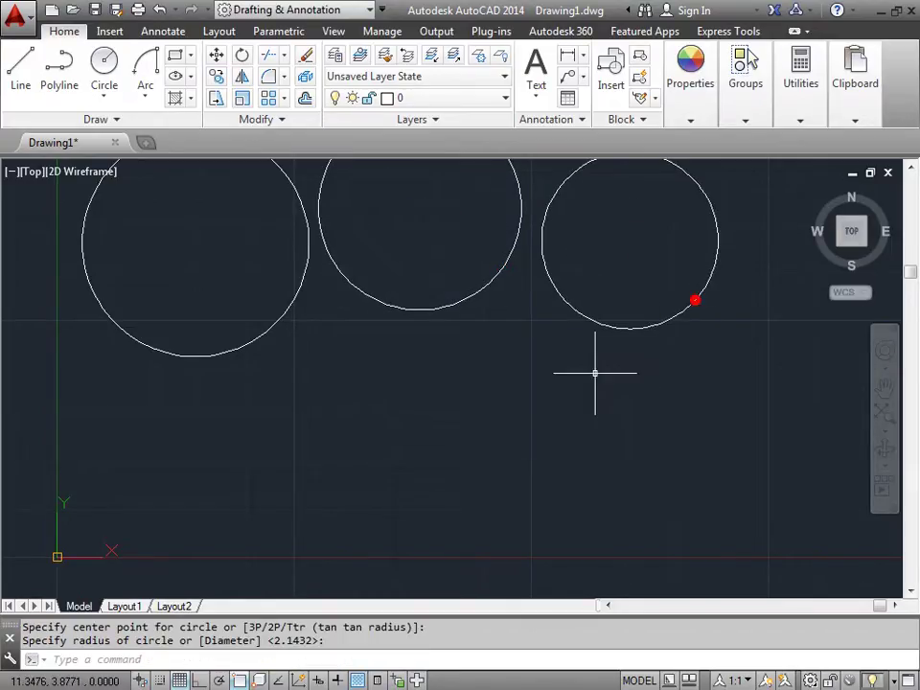
# Draw a long rectangle below the circles.
pyautogui.click(179, 60)
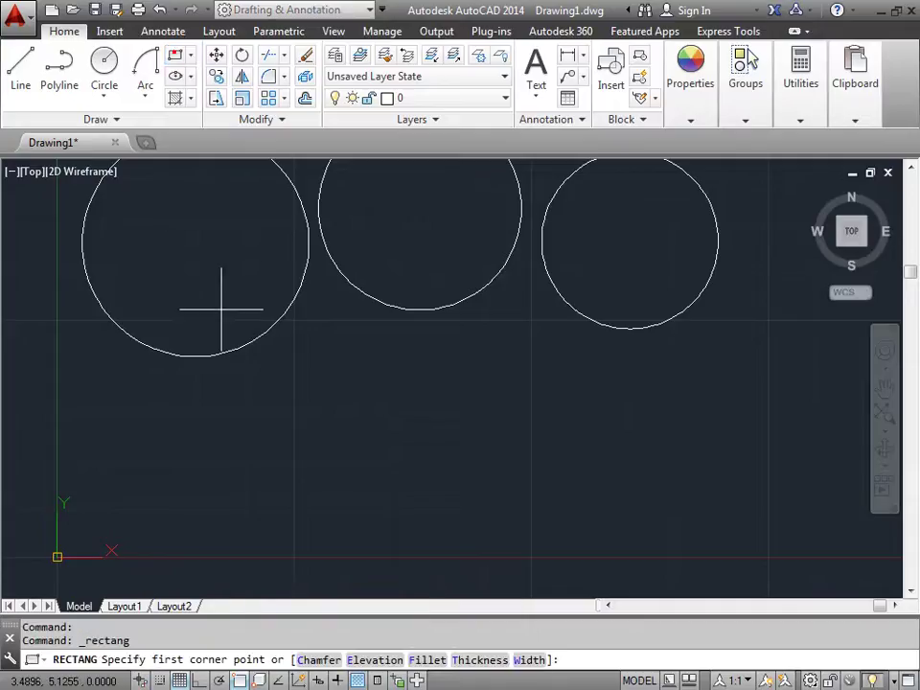
pyautogui.click(214, 429)
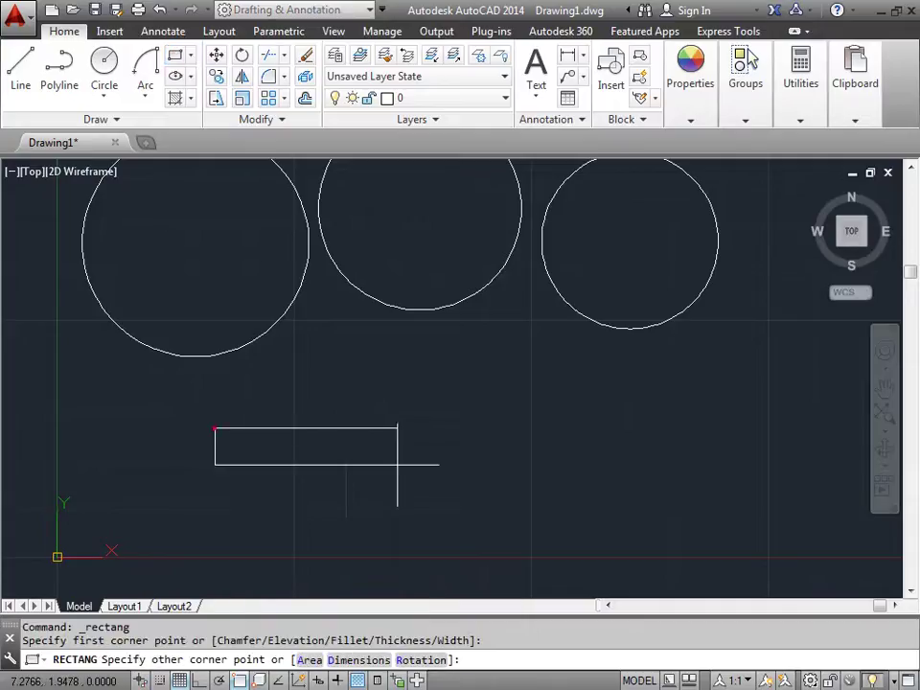
pyautogui.click(671, 513)
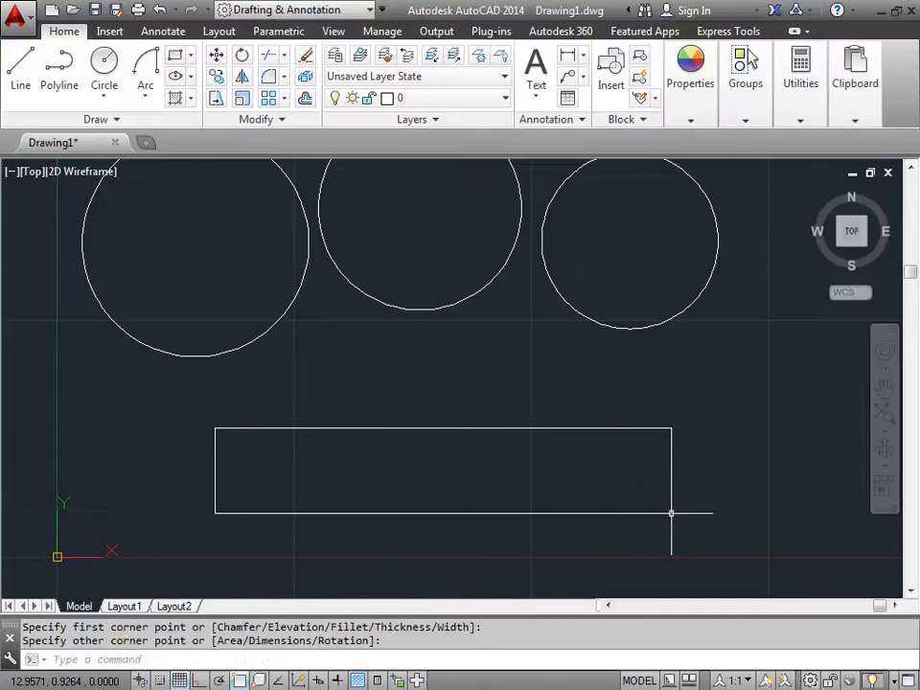
# Add a small circle between the circles and rectangle, then toggle Object Snap off and on.
pyautogui.click(99, 66)
pyautogui.click(421, 349)
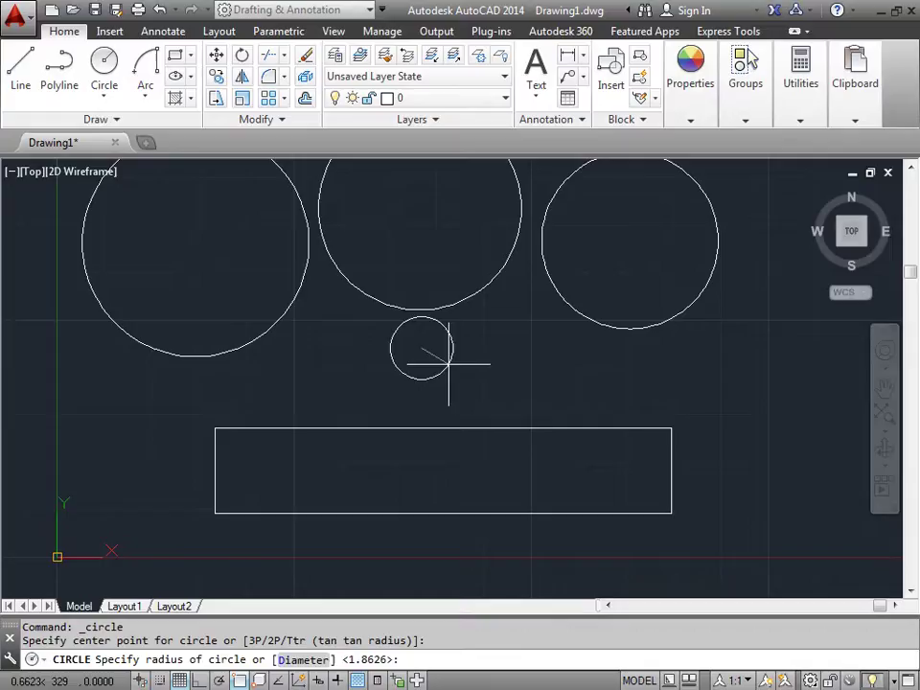
pyautogui.click(447, 363)
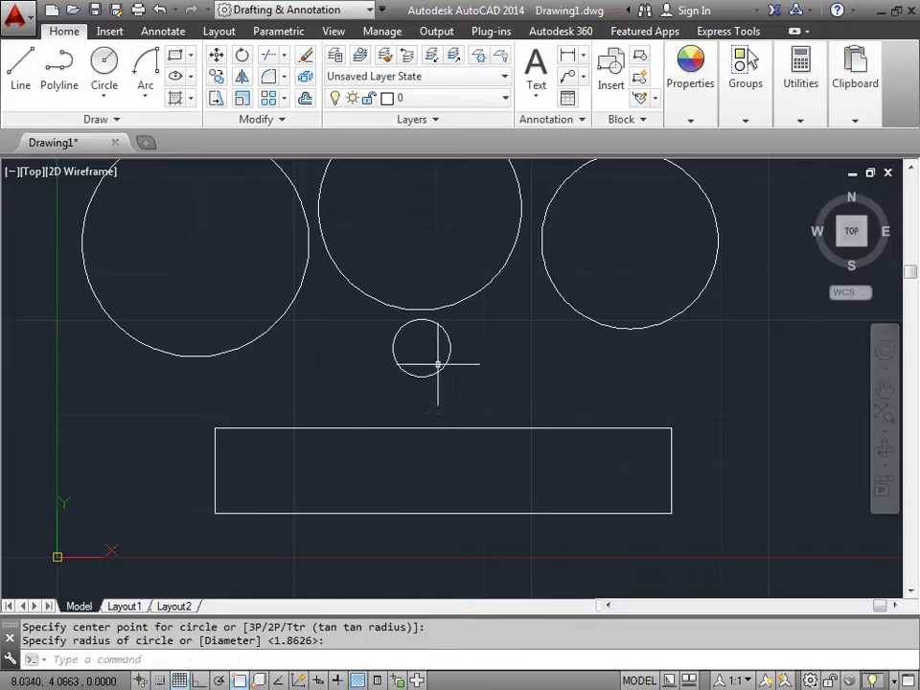
pyautogui.click(243, 680)
pyautogui.click(242, 681)
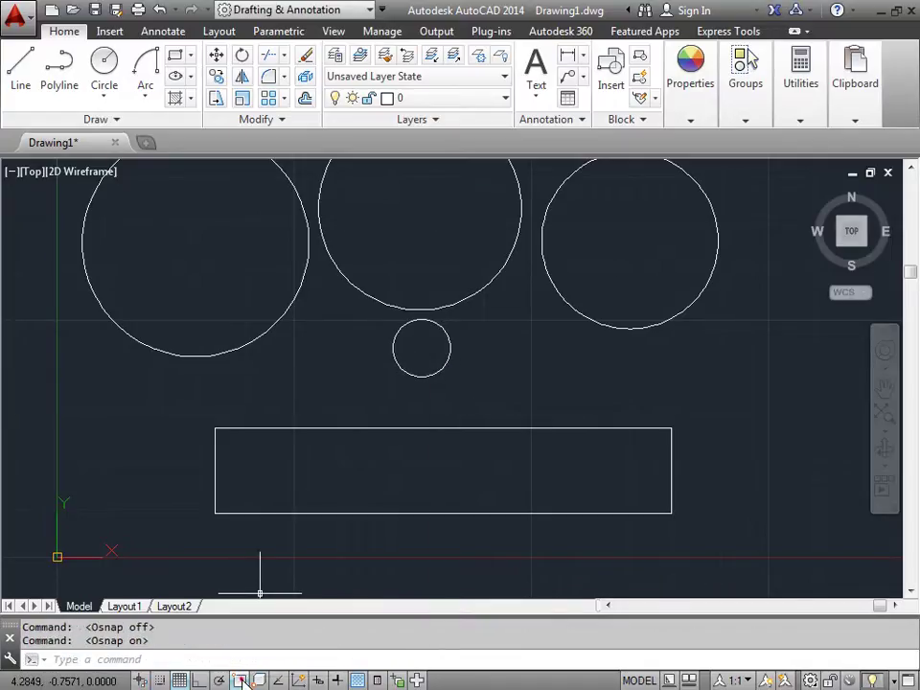
# Add the Nearest mode to the running object snaps in Drafting Settings.
pyautogui.rightClick(243, 680)
pyautogui.click(296, 644)
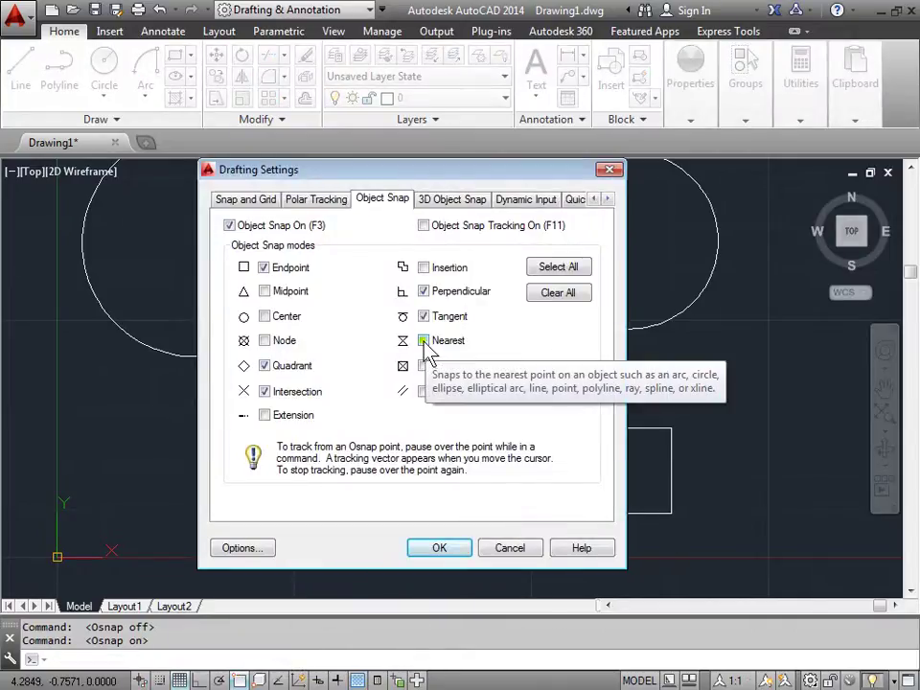
pyautogui.click(424, 341)
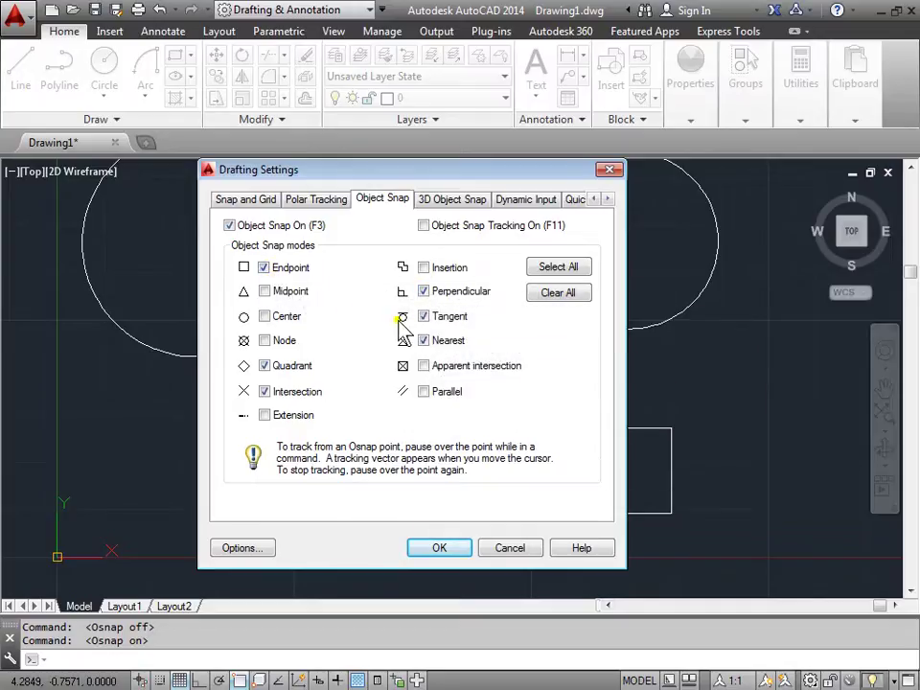
pyautogui.click(440, 549)
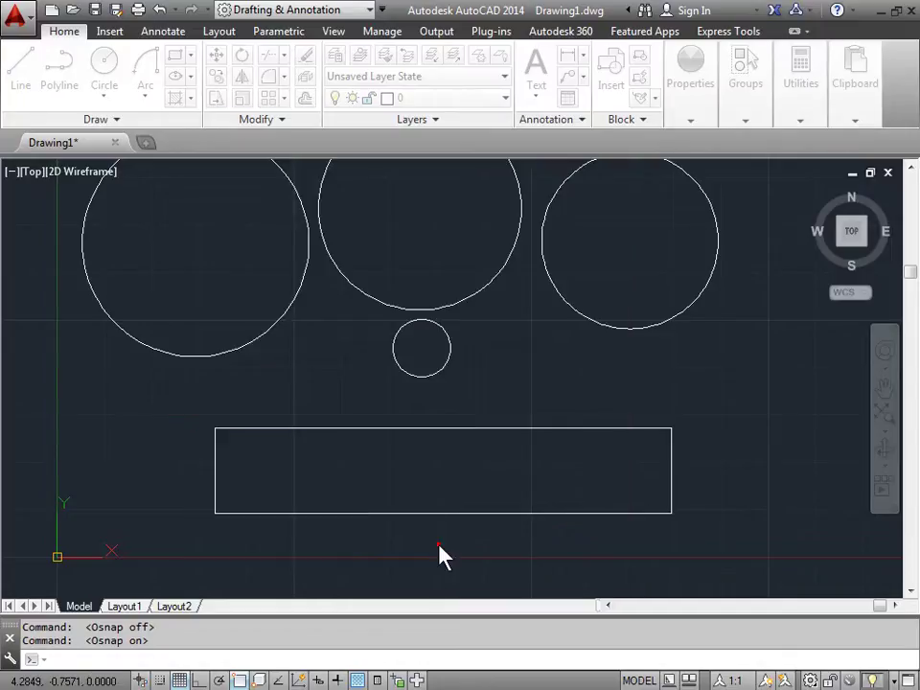
# Draw a line from the left circle's edge to the rectangle's top edge, then tangent to the small circle.
pyautogui.click(16, 83)
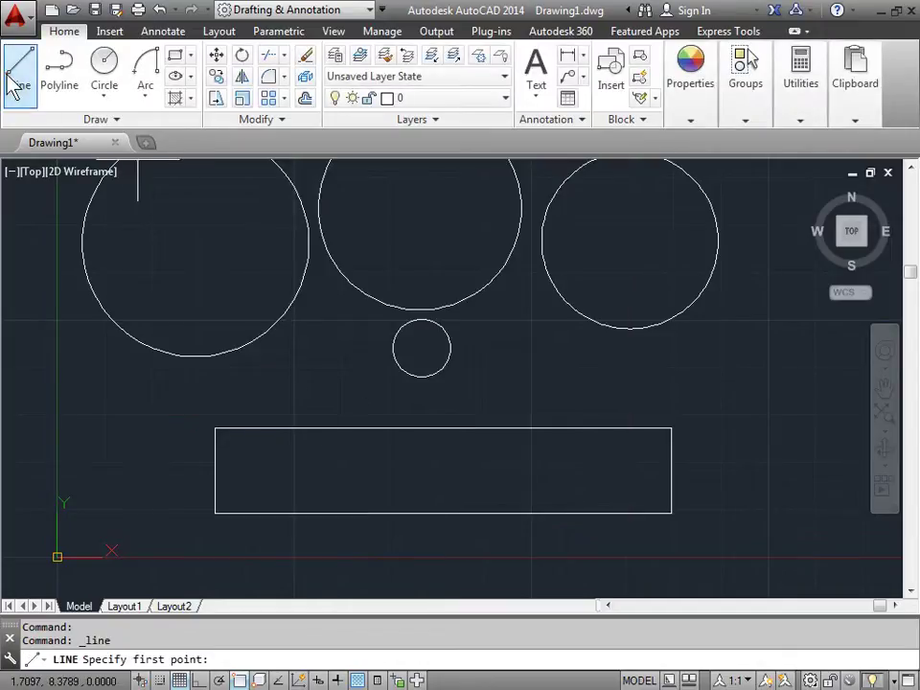
pyautogui.click(221, 354)
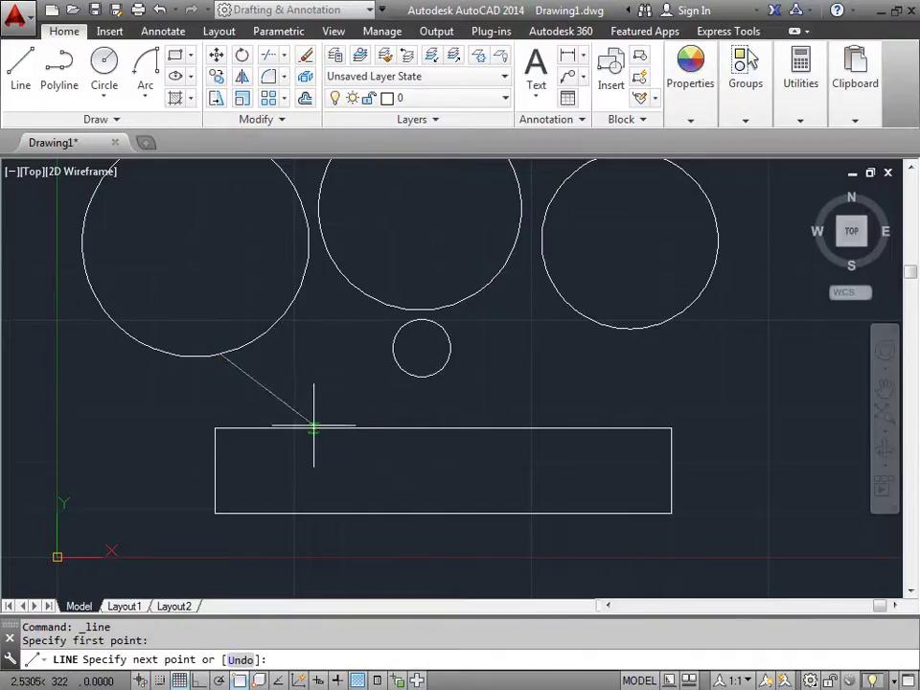
pyautogui.click(313, 426)
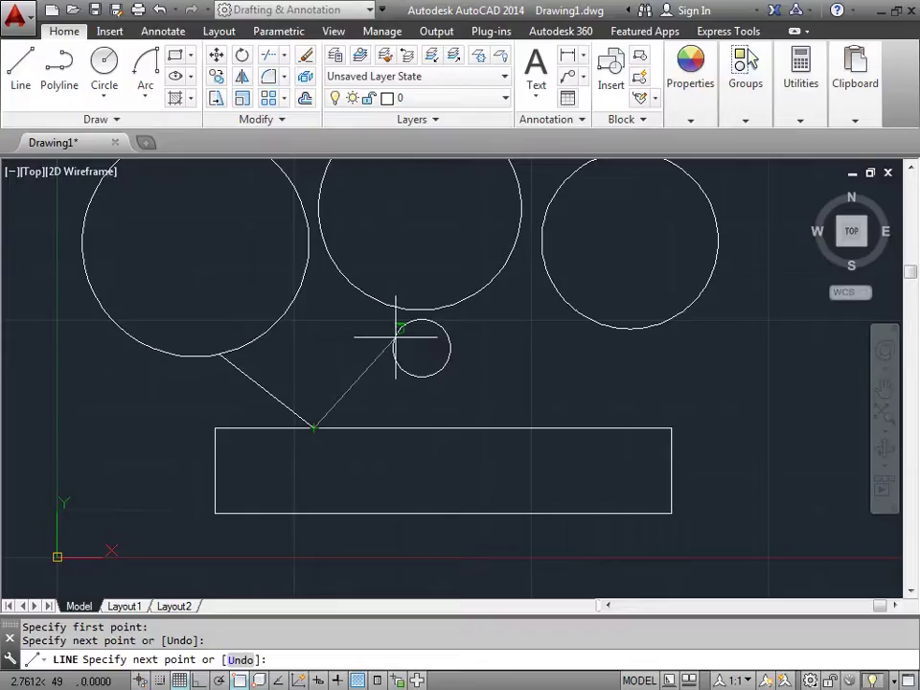
pyautogui.scroll(10, 393, 348)
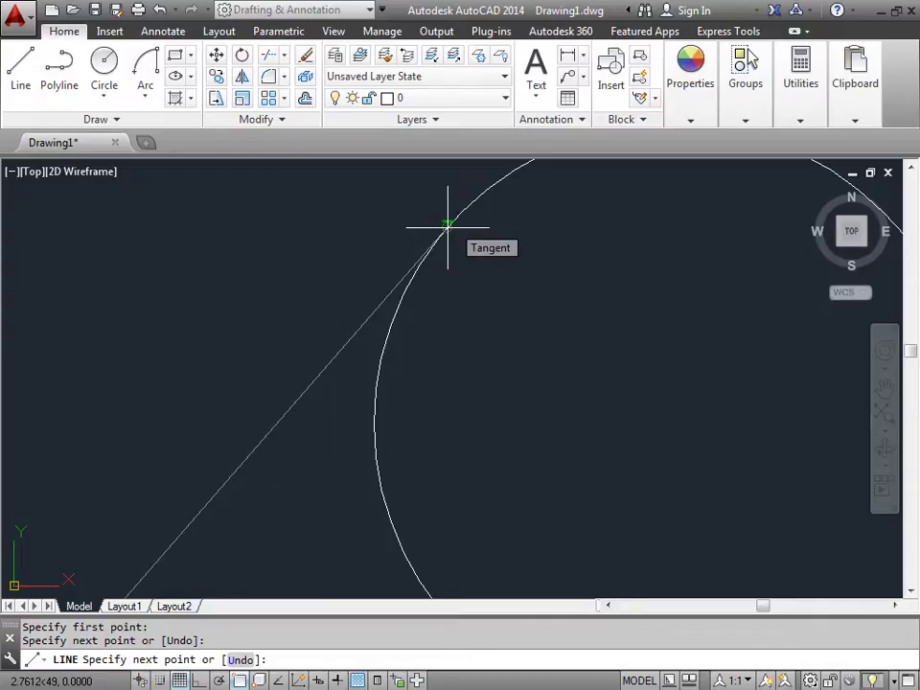
pyautogui.click(447, 227)
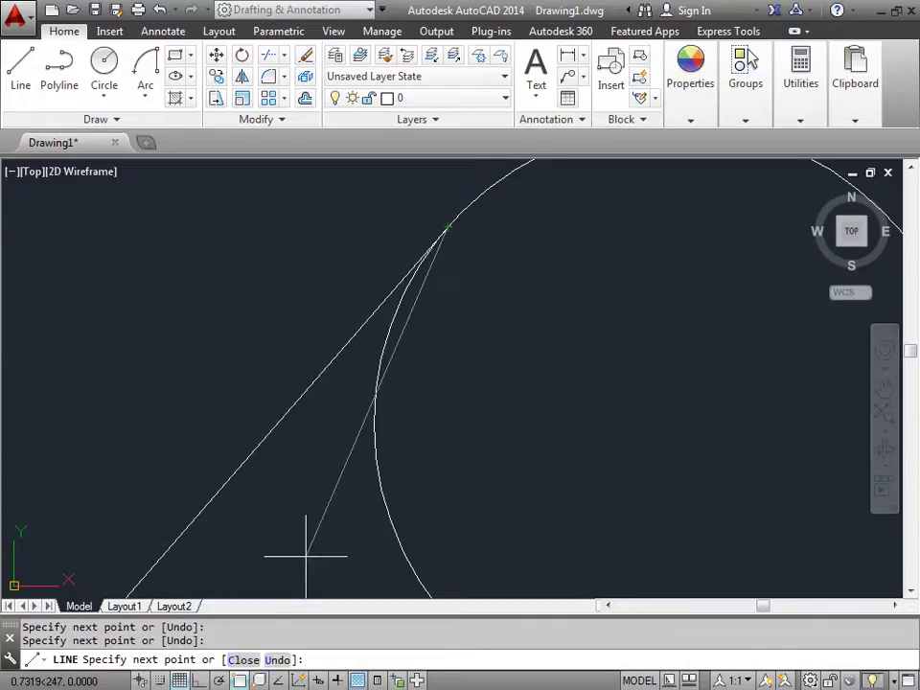
# Clear all object snaps, leaving only Endpoint, Midpoint, Intersection, Extension and Parallel enabled.
pyautogui.rightClick(240, 681)
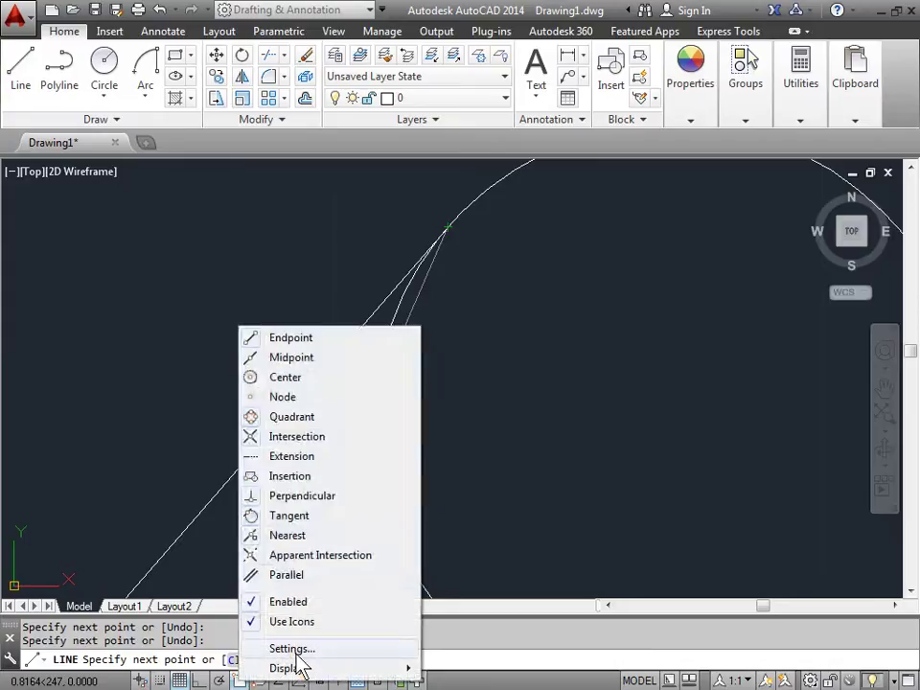
pyautogui.click(293, 650)
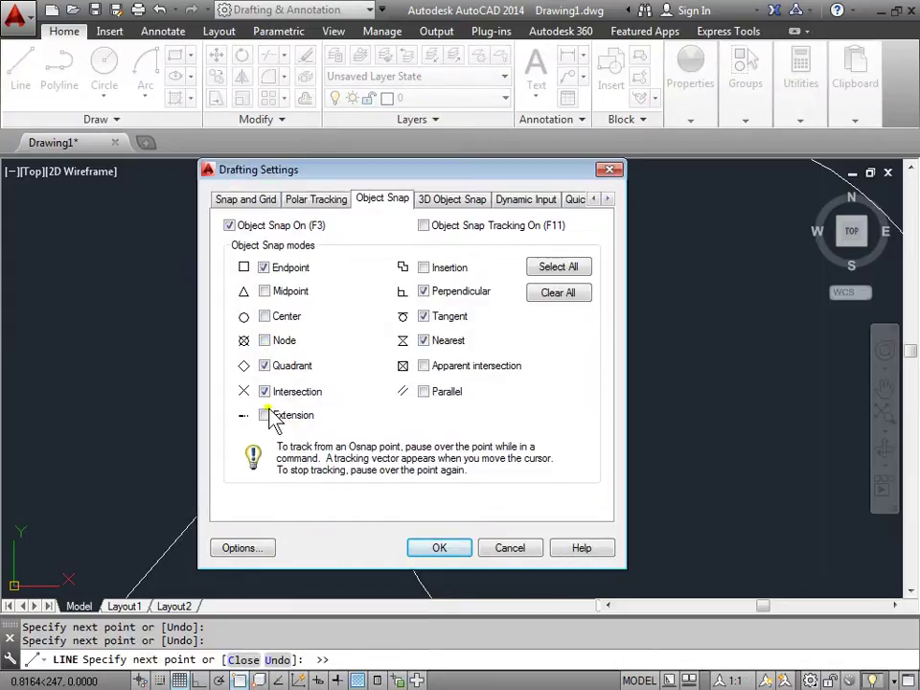
pyautogui.click(550, 299)
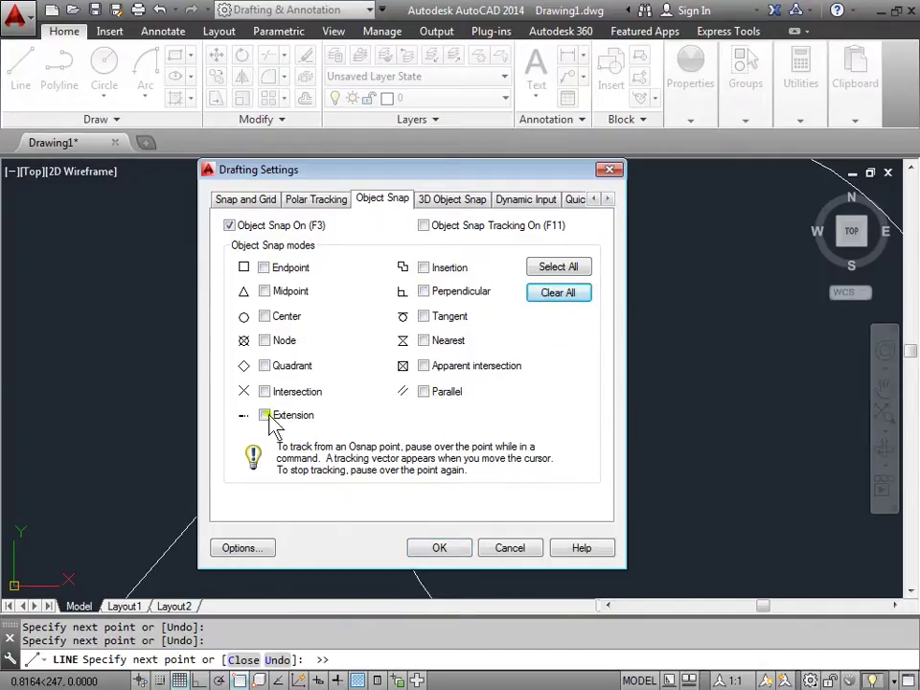
pyautogui.click(423, 391)
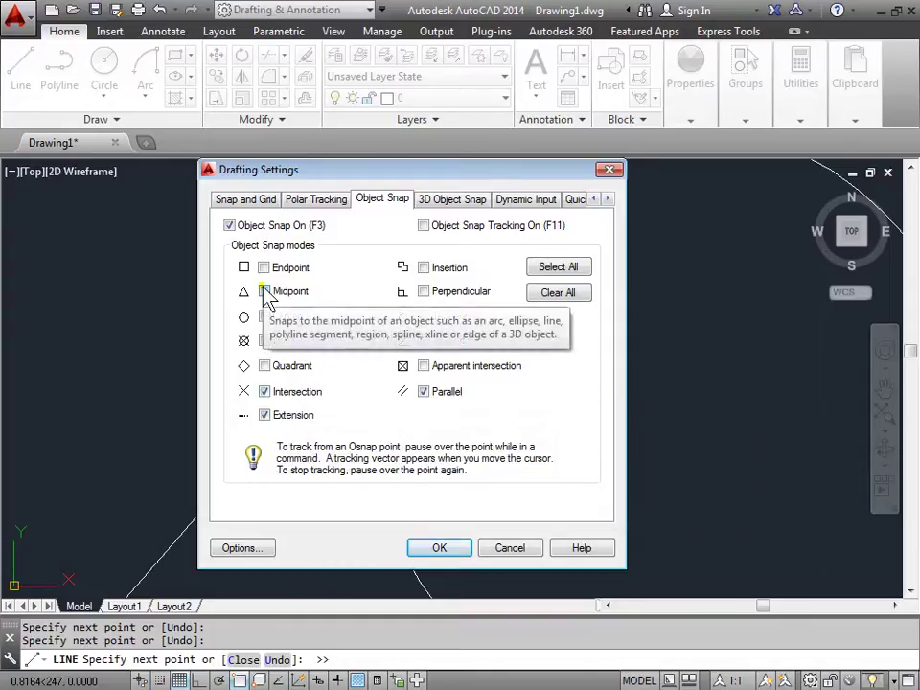
# Close the line chain back to its start on the left circle and zoom to extents.
pyautogui.click(440, 550)
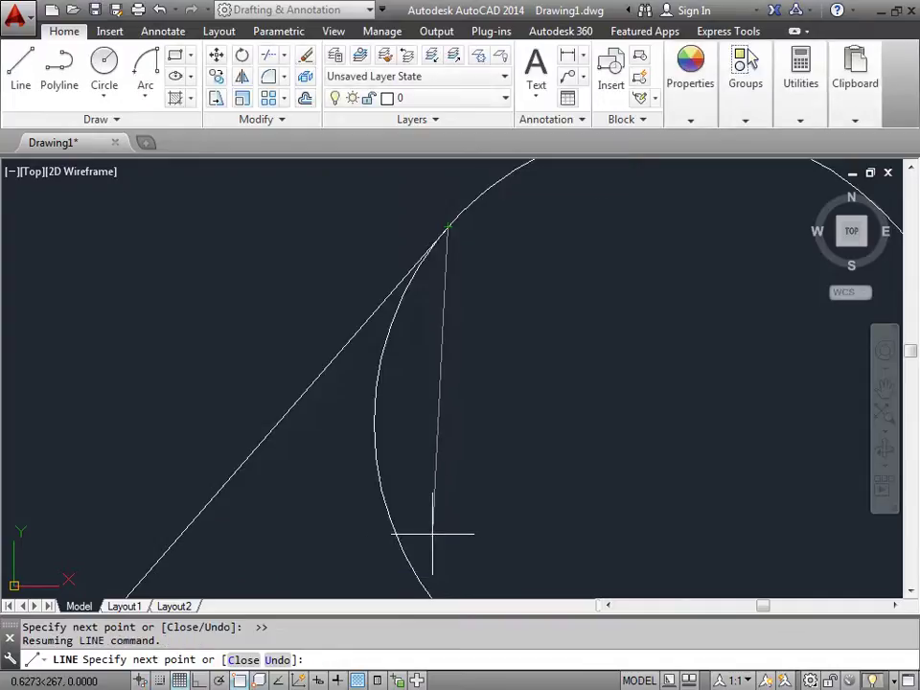
pyautogui.click(244, 662)
pyautogui.moveTo(400, 431); pyautogui.dragTo(479, 360, button='middle')
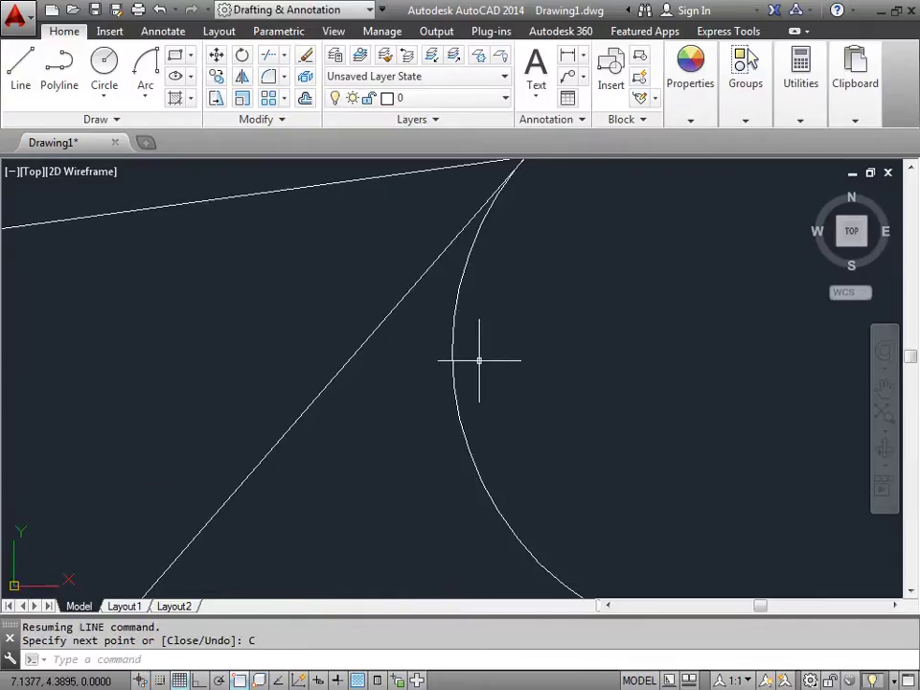
pyautogui.middleClick(479, 361)
pyautogui.middleClick(479, 360)
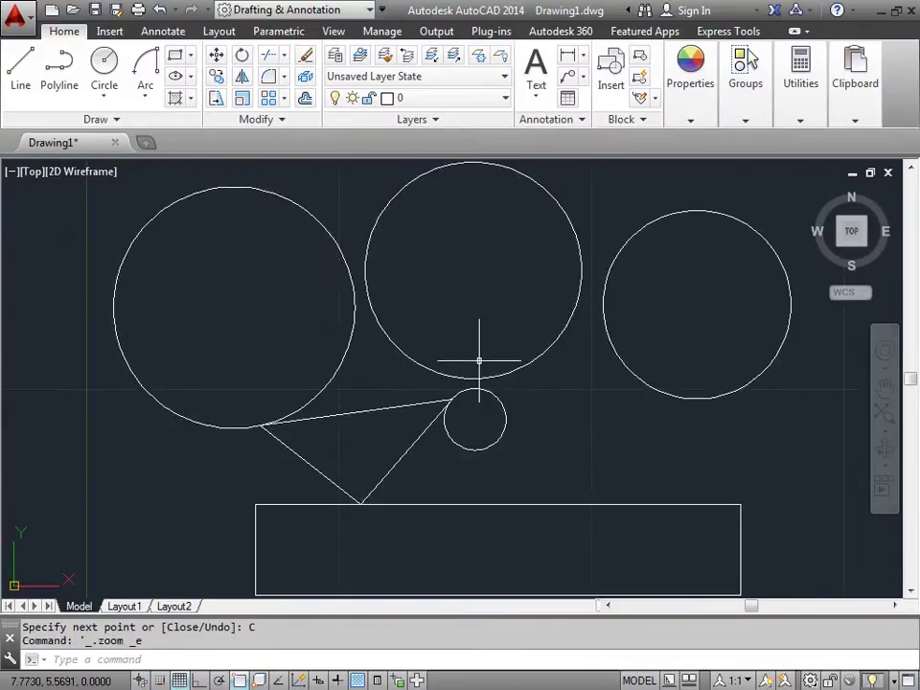
pyautogui.press('Return')
pyautogui.press('Escape')
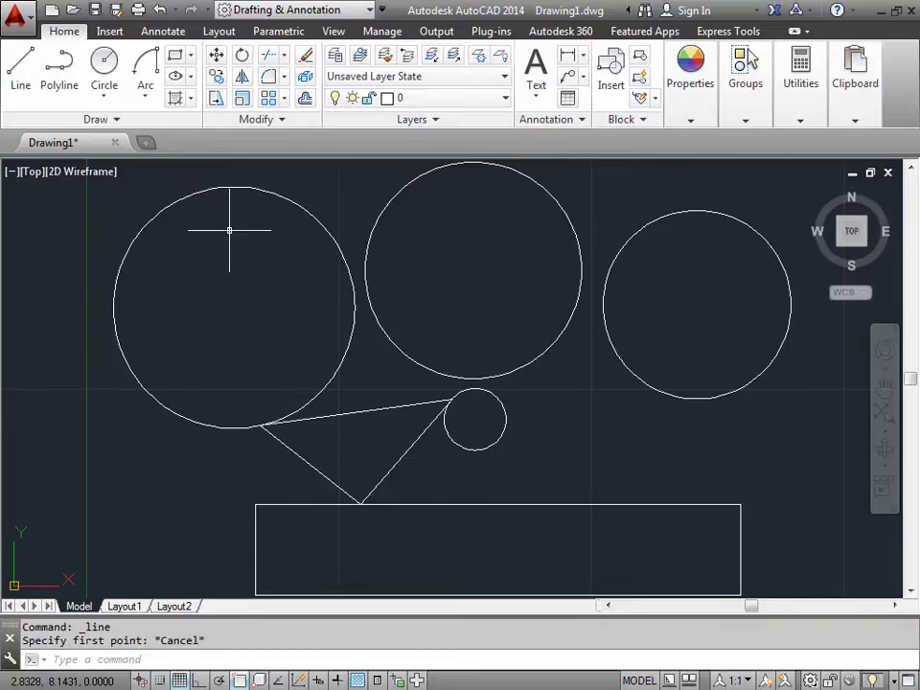
# Draw a line from the rectangle's top-left corner up into the left circle, then a Parallel-snapped segment.
pyautogui.click(25, 85)
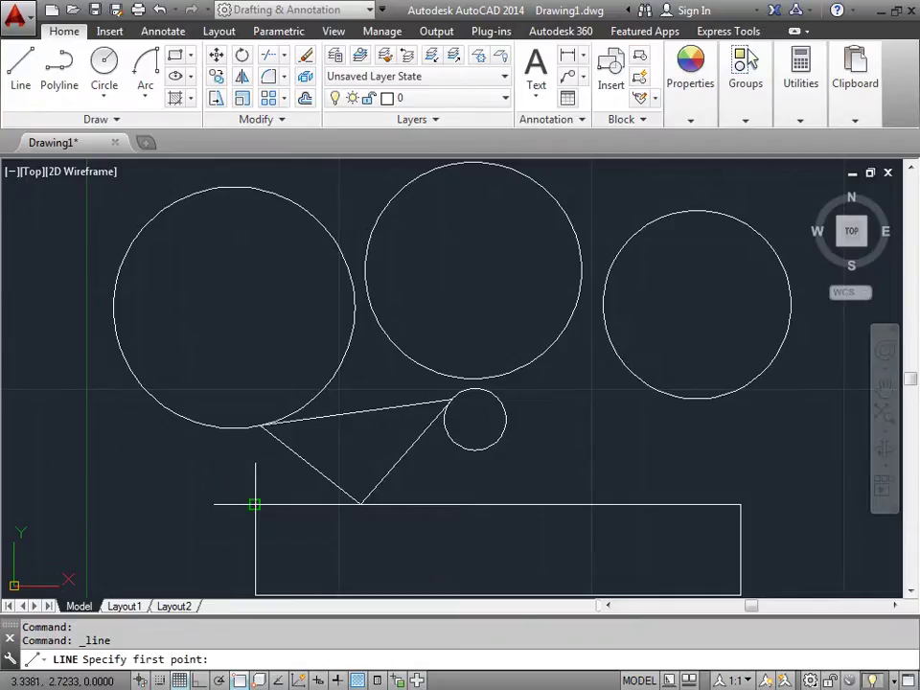
pyautogui.click(254, 505)
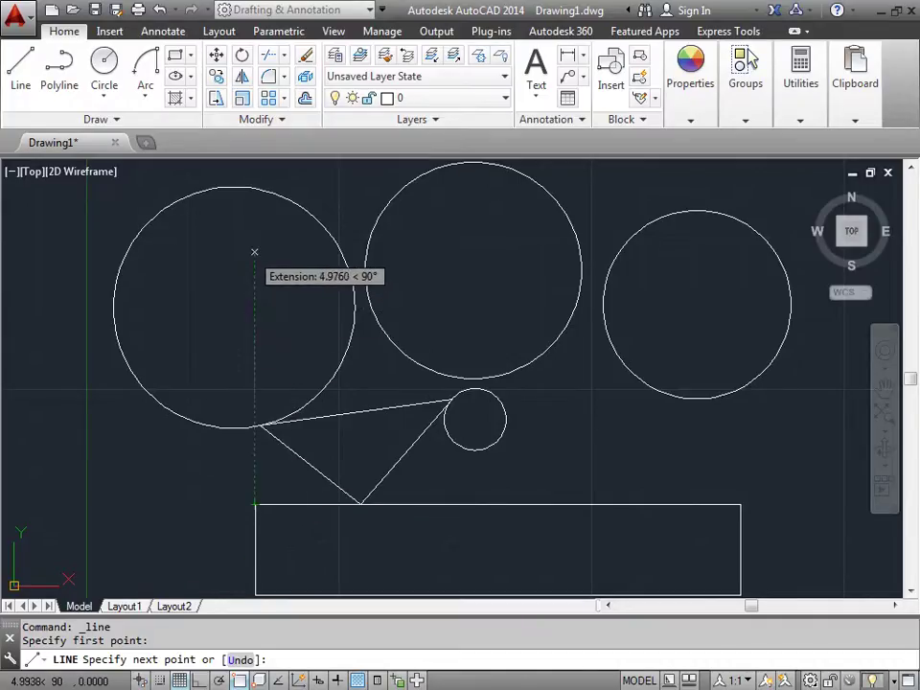
pyautogui.click(255, 253)
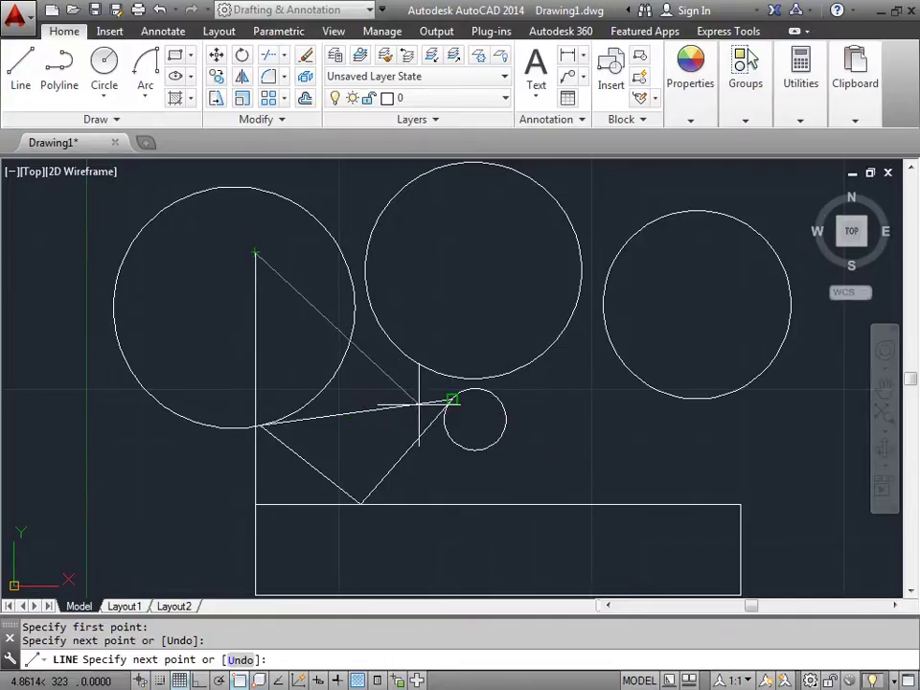
pyautogui.scroll(4, 419, 405)
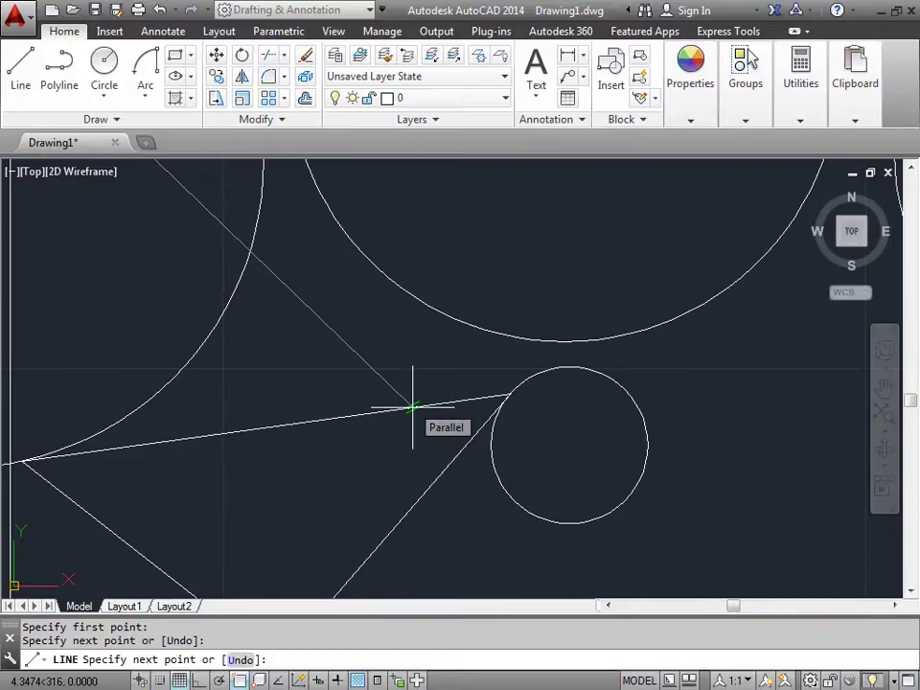
pyautogui.click(412, 408)
pyautogui.scroll(-4, 412, 409)
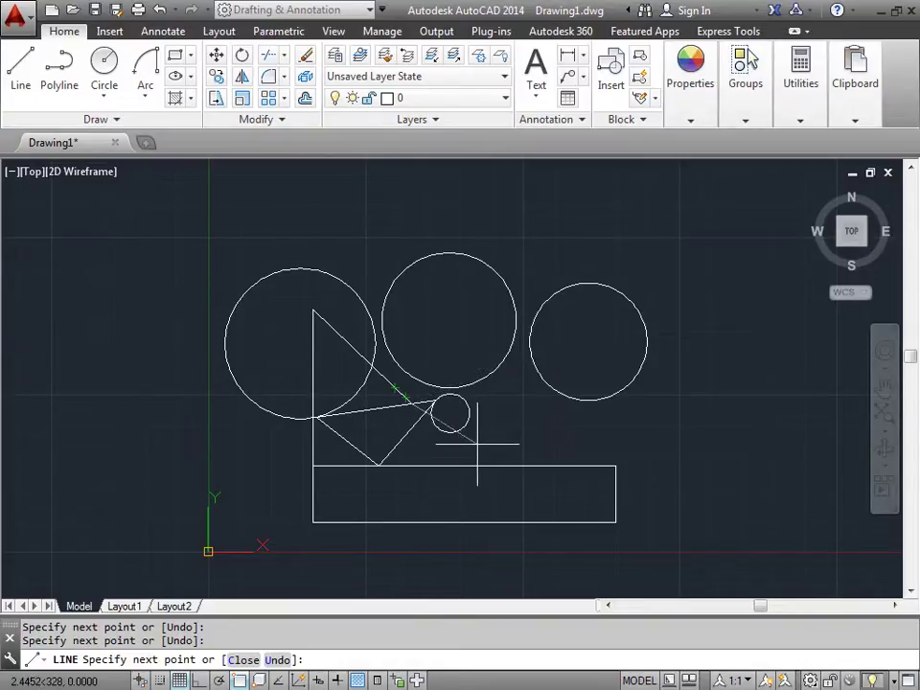
pyautogui.press('Return')
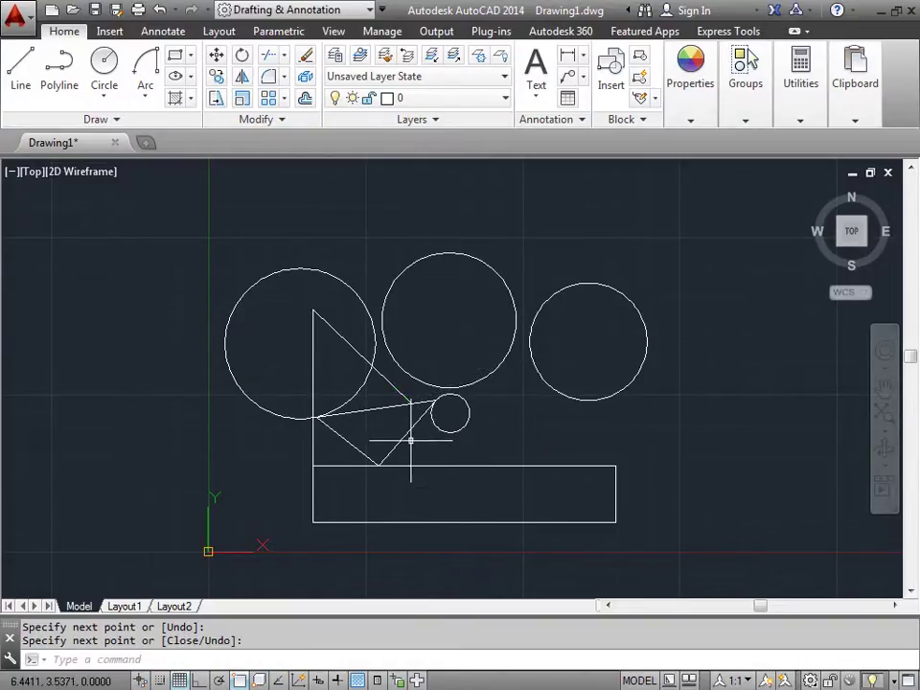
# Turn Osnap off and enable every object snap mode except Nearest.
pyautogui.press('F3')
pyautogui.rightClick(240, 681)
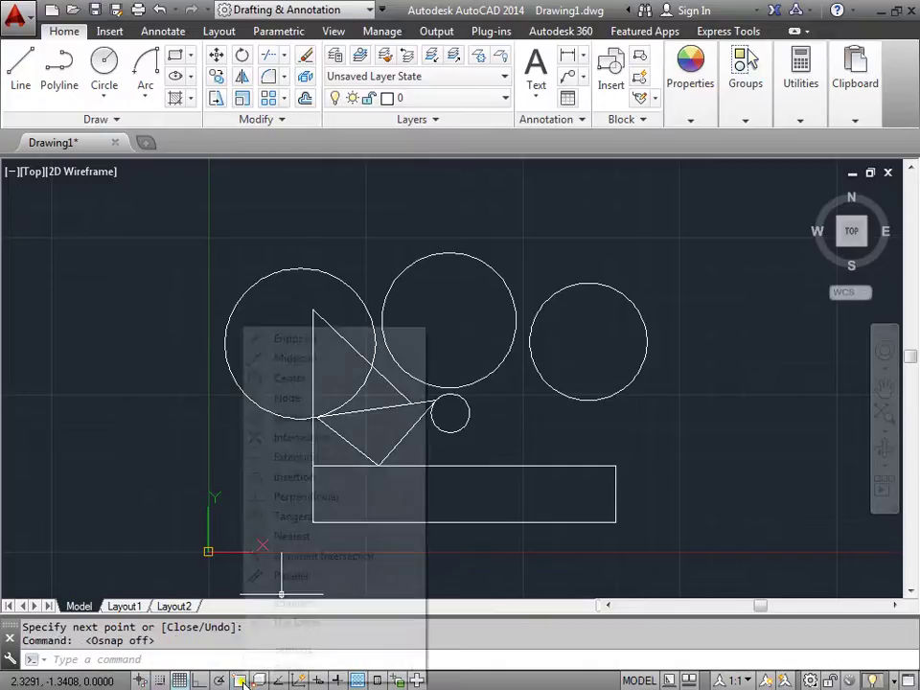
pyautogui.click(294, 650)
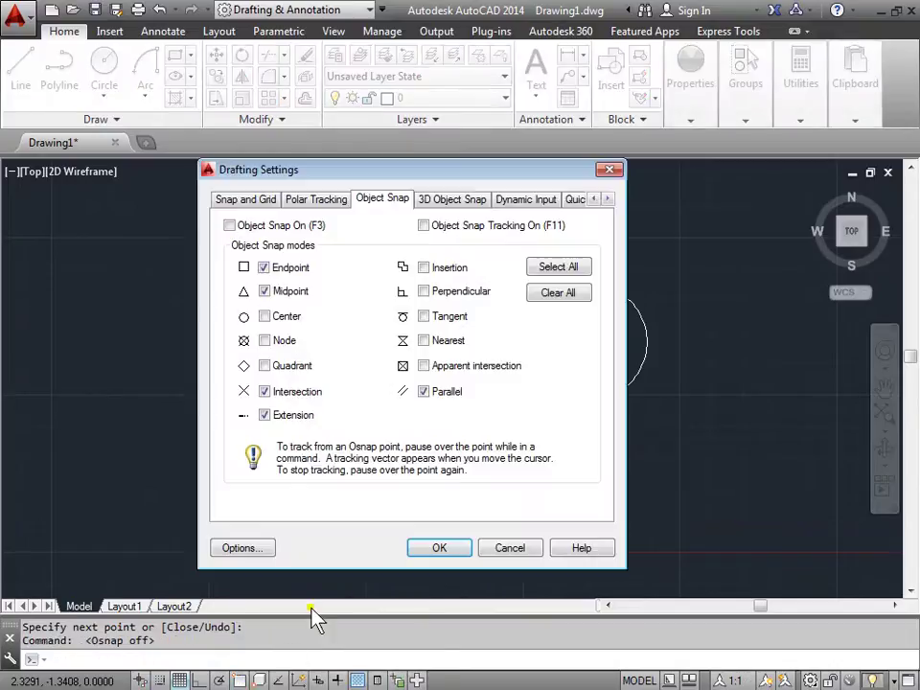
pyautogui.click(558, 267)
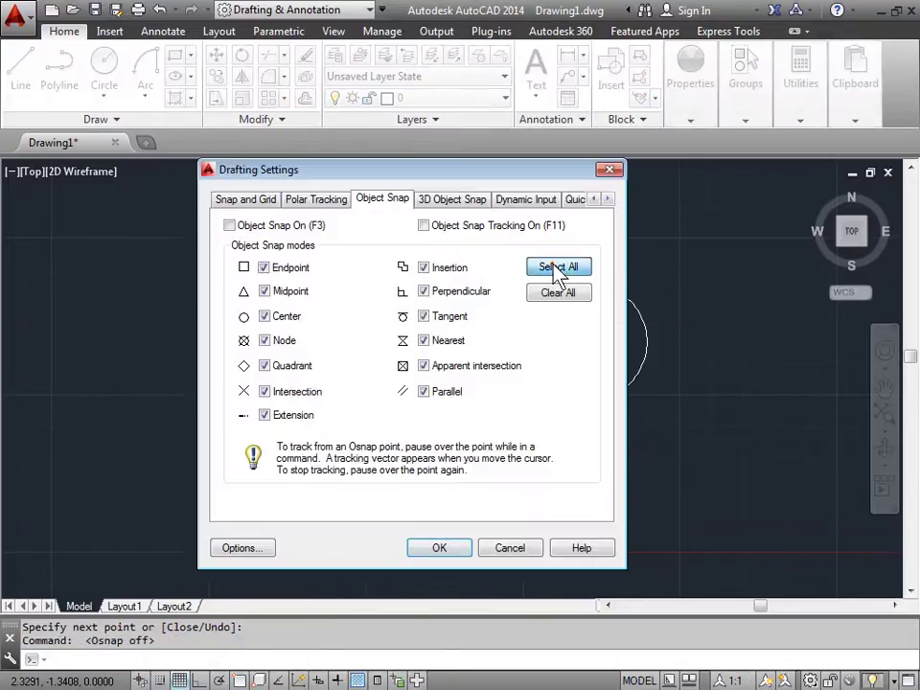
pyautogui.click(425, 343)
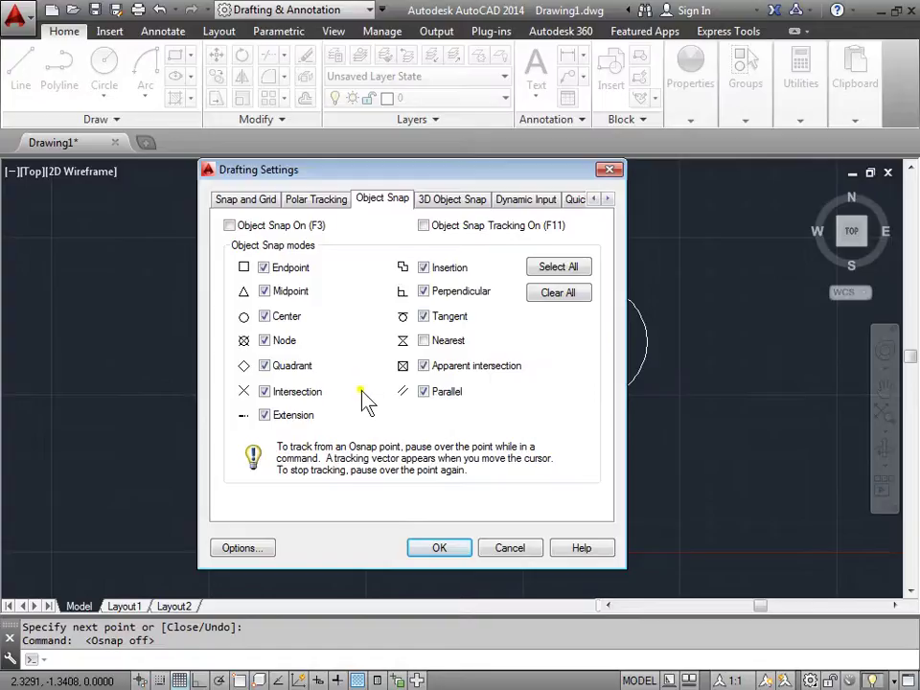
pyautogui.click(440, 550)
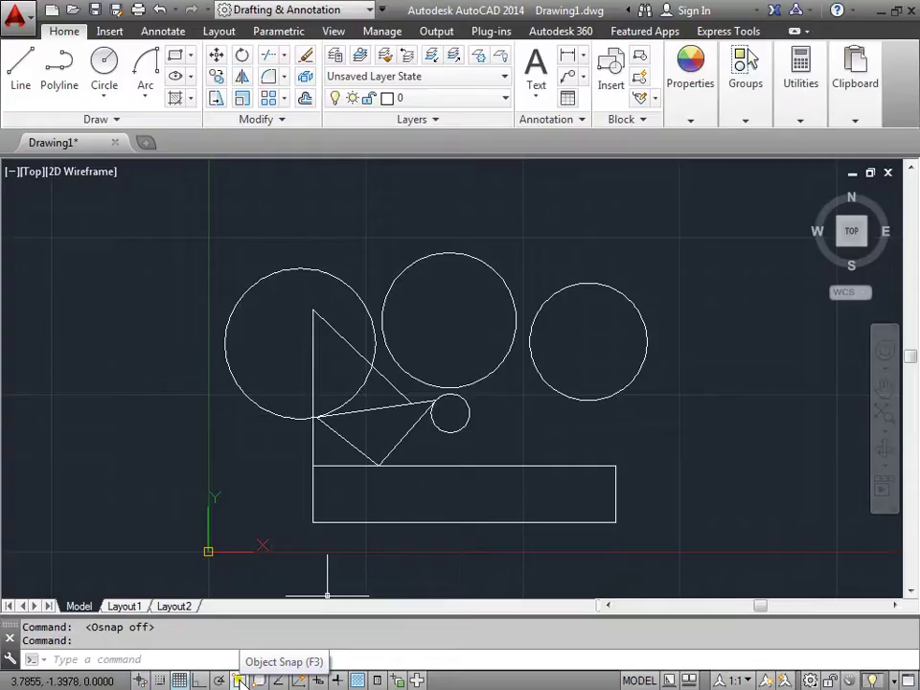
# With Osnap on, draw lines from the left circle's top through the middle circle's centre to a tangent on the small circle.
pyautogui.click(240, 681)
pyautogui.click(239, 681)
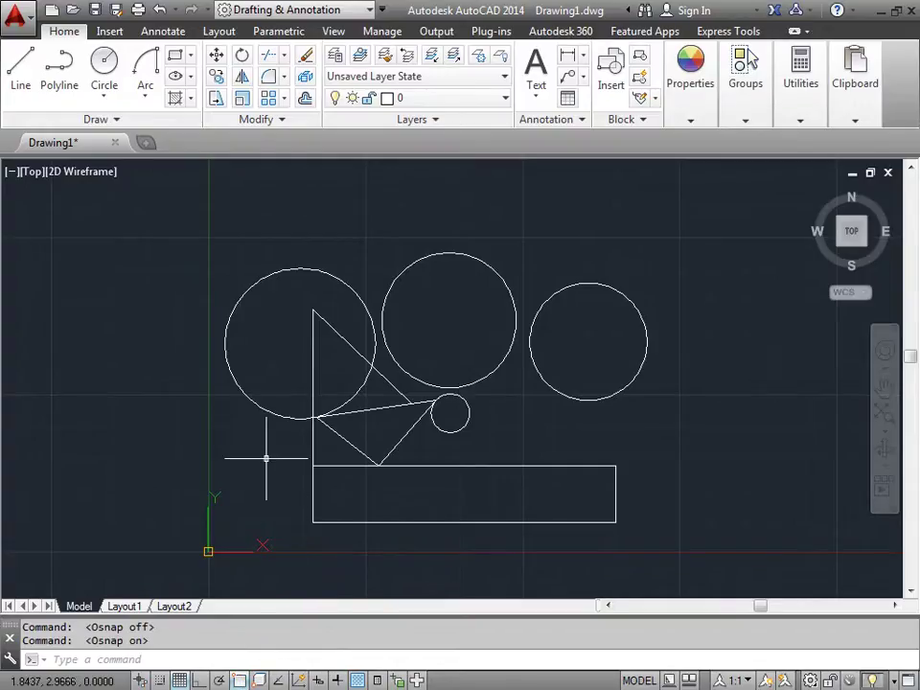
pyautogui.press('F3')
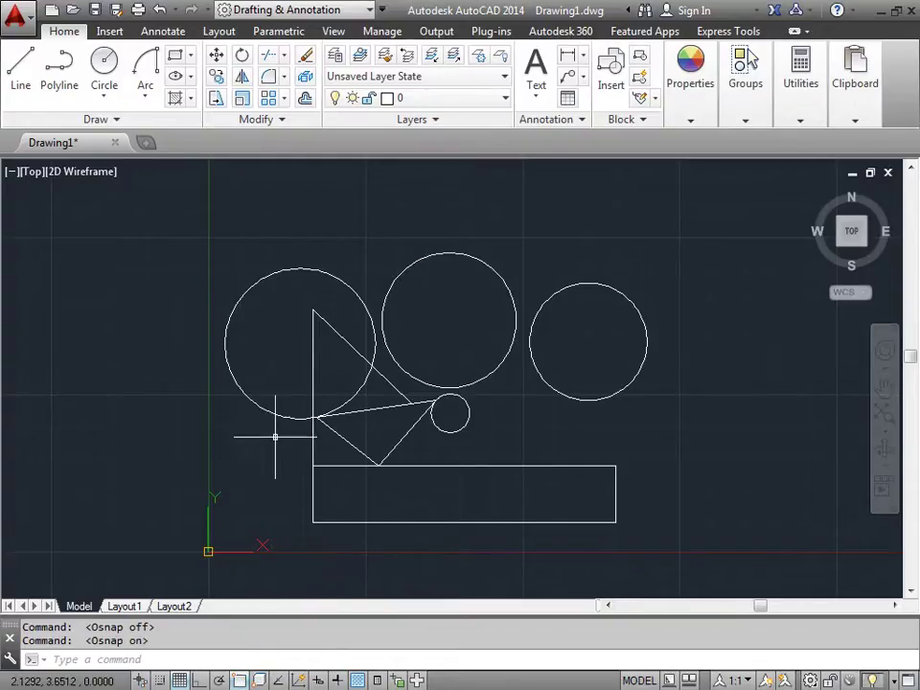
pyautogui.click(22, 77)
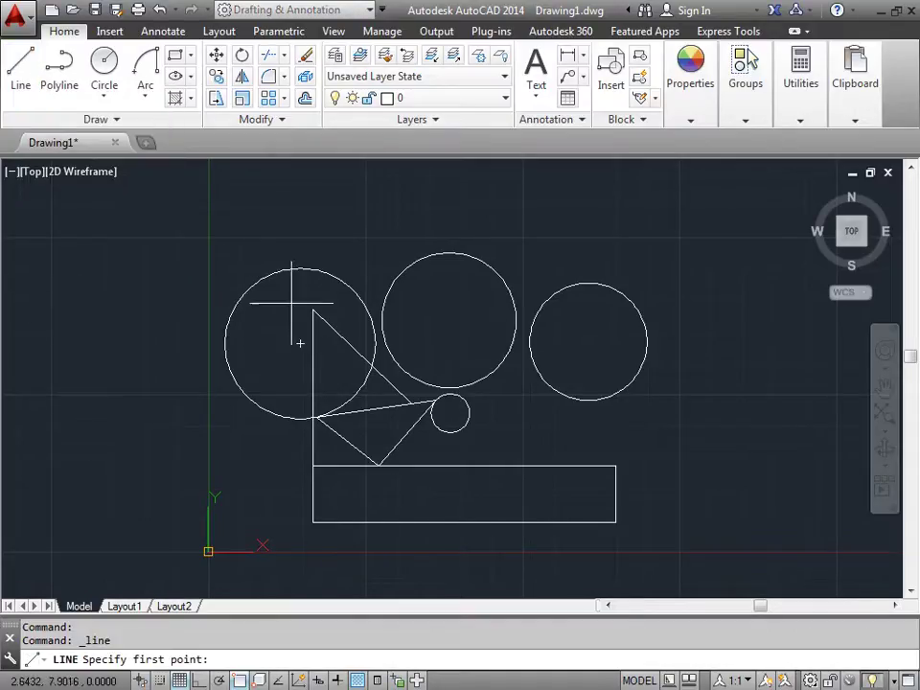
pyautogui.click(300, 269)
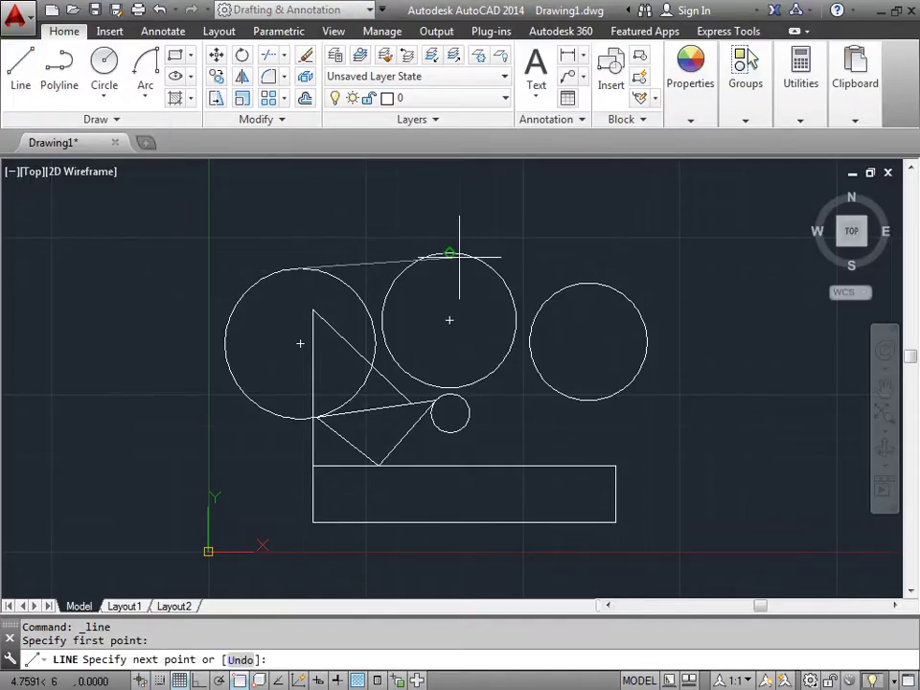
pyautogui.click(449, 319)
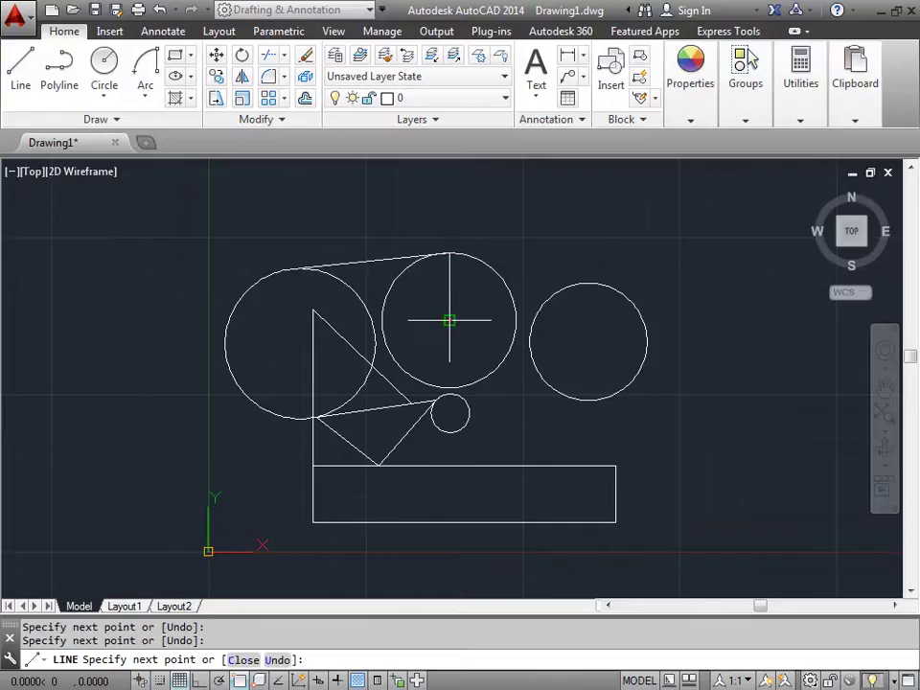
pyautogui.click(530, 333)
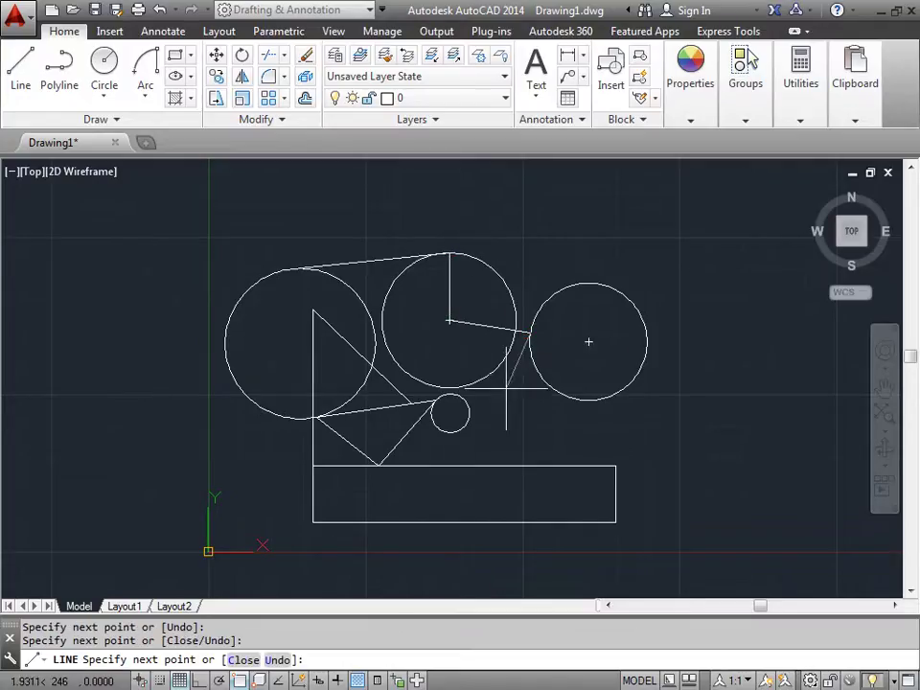
pyautogui.click(465, 420)
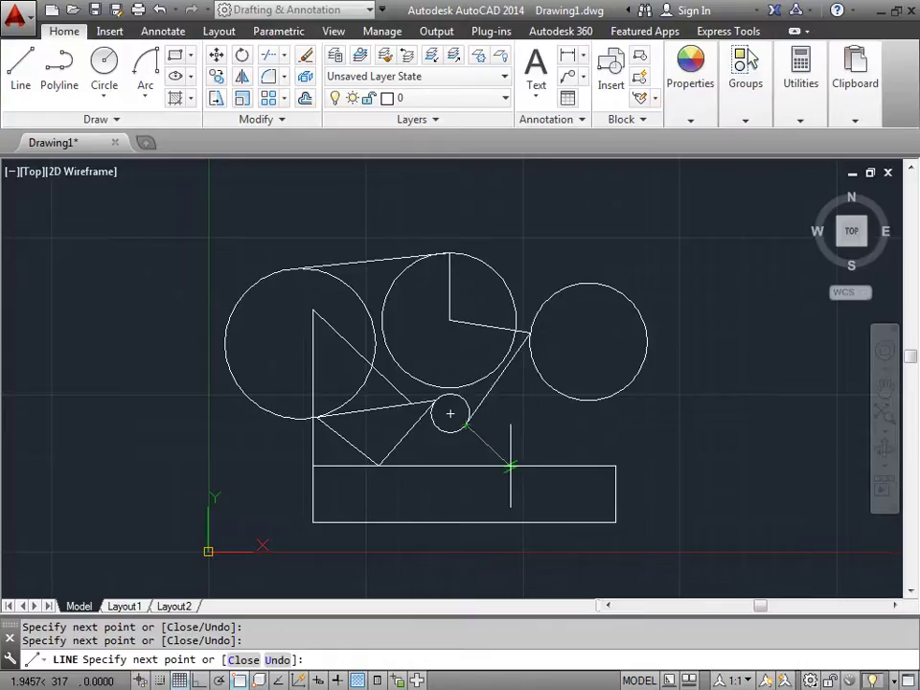
# Continue the chain as a zigzag below the rectangle's top edge, ending at the small circle's quadrant.
pyautogui.scroll(3, 515, 467)
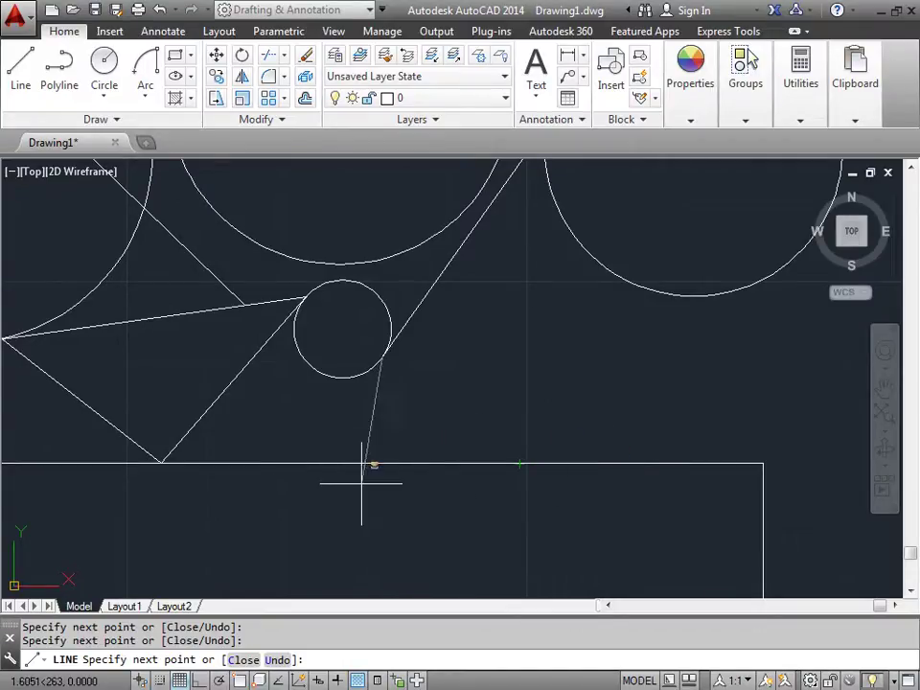
pyautogui.click(621, 502)
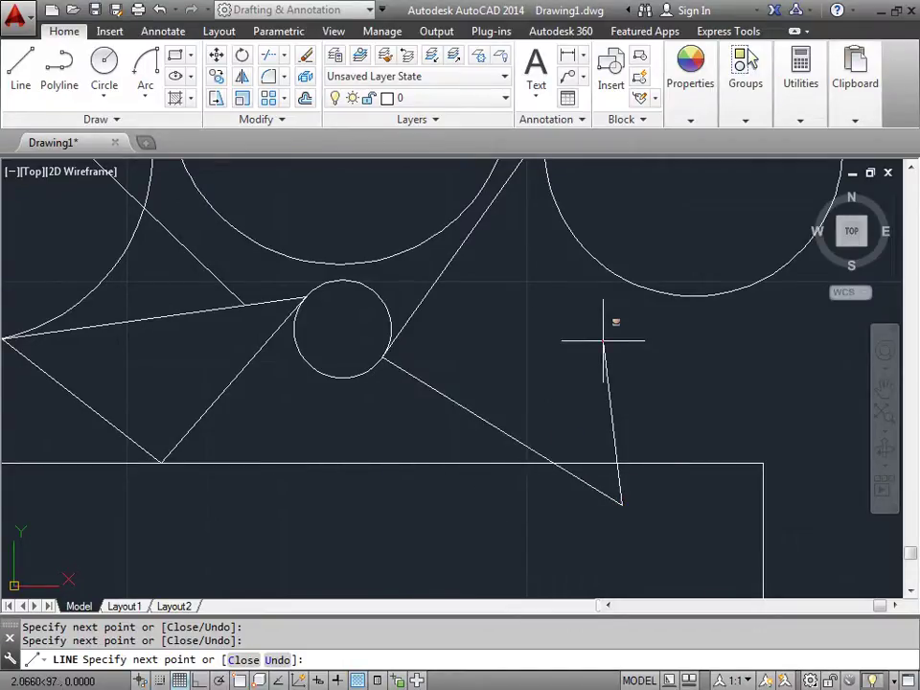
pyautogui.click(603, 342)
pyautogui.click(374, 491)
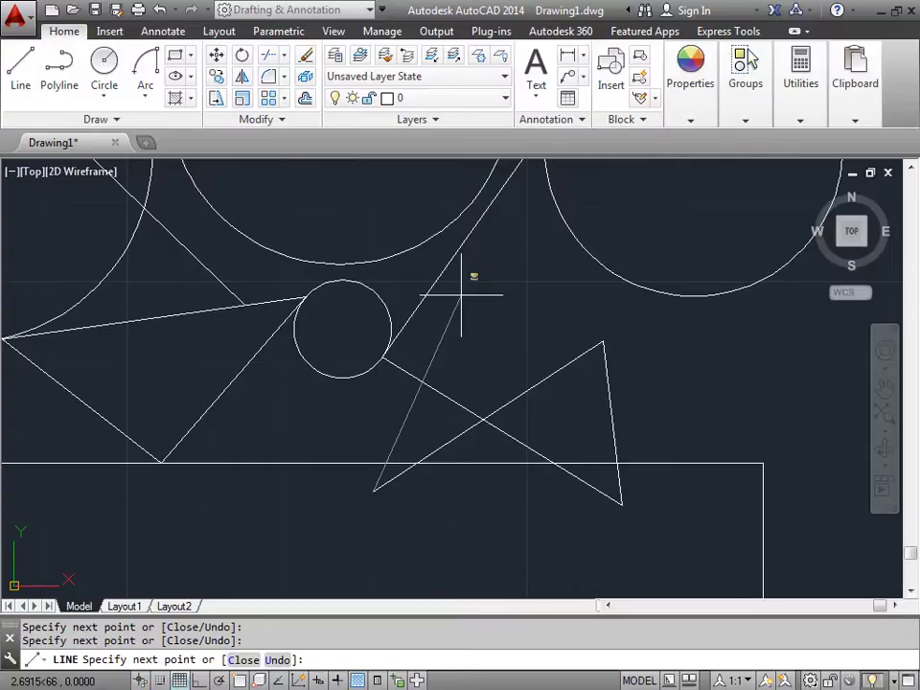
pyautogui.click(392, 329)
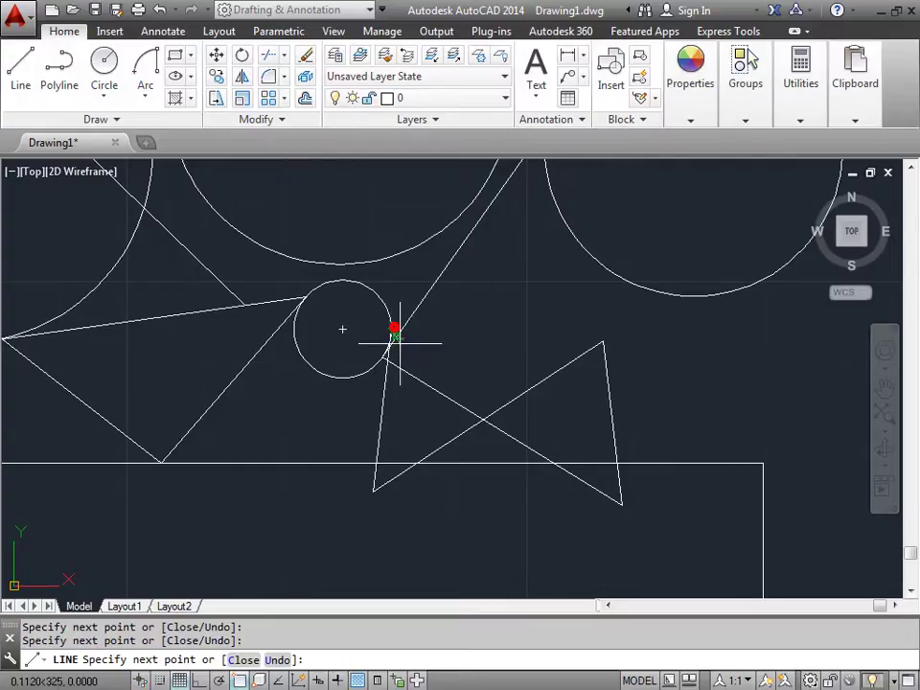
pyautogui.press('Return')
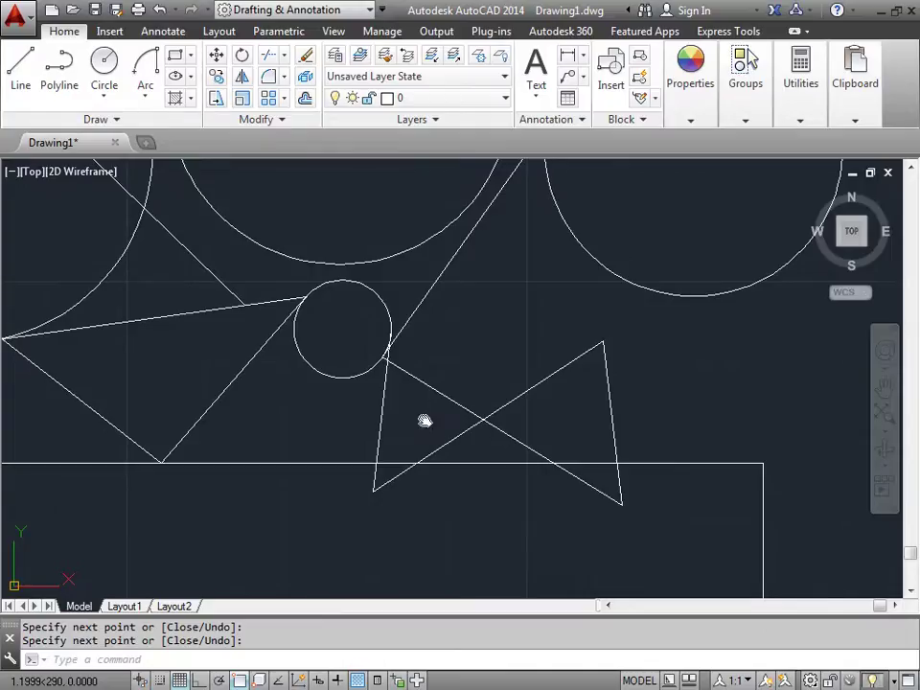
# Zoom to extents to show all circles, the rectangle, the line chains and the bow-tie.
pyautogui.middleClick(424, 419)
pyautogui.middleClick(424, 419)
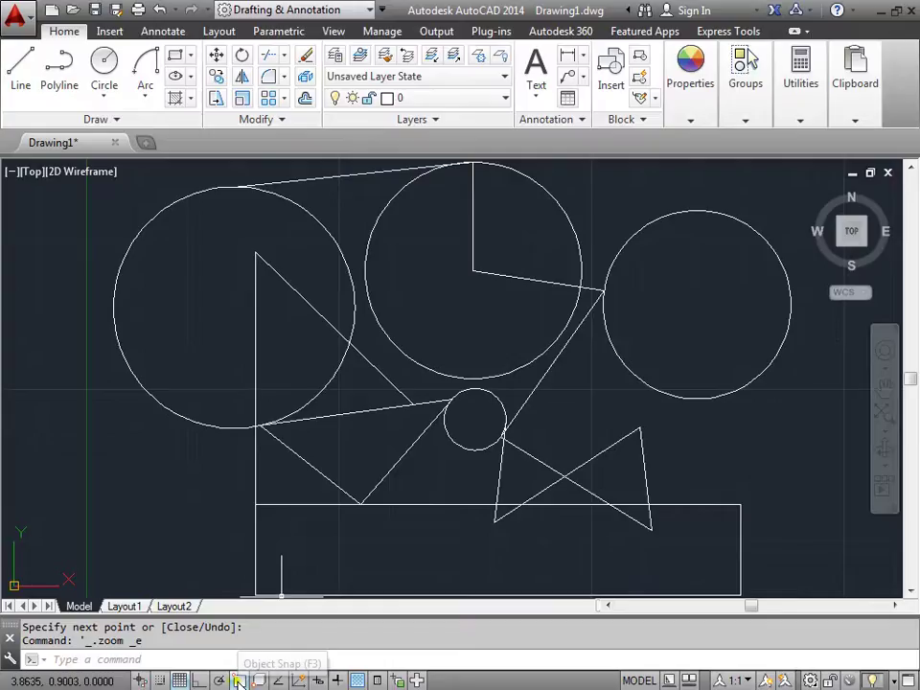
# Open Drafting Settings from the Grid button and show the Object Snap tab.
pyautogui.rightClick(179, 681)
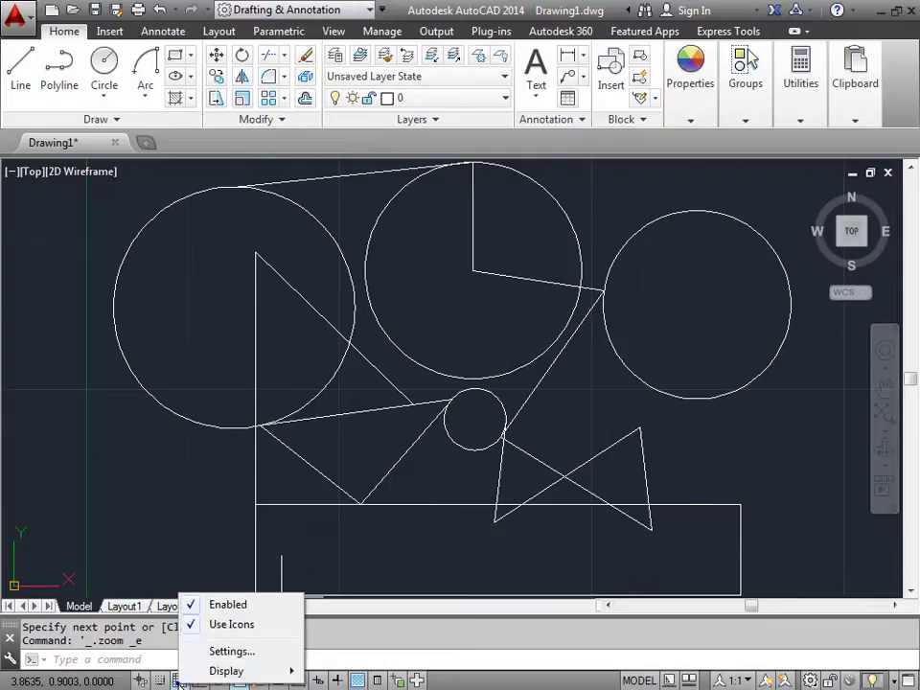
pyautogui.click(232, 652)
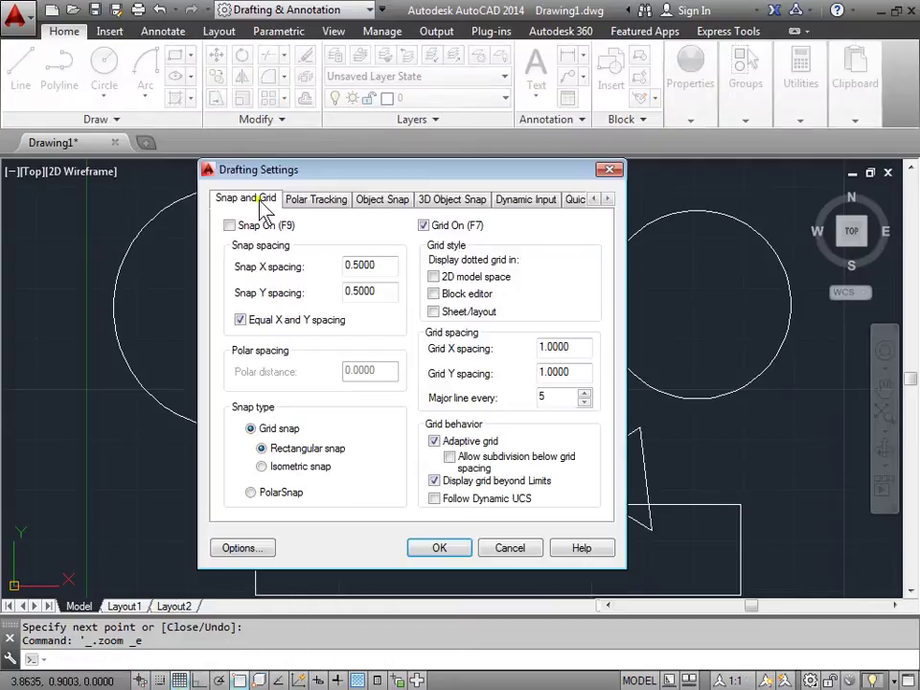
pyautogui.click(313, 199)
pyautogui.click(373, 206)
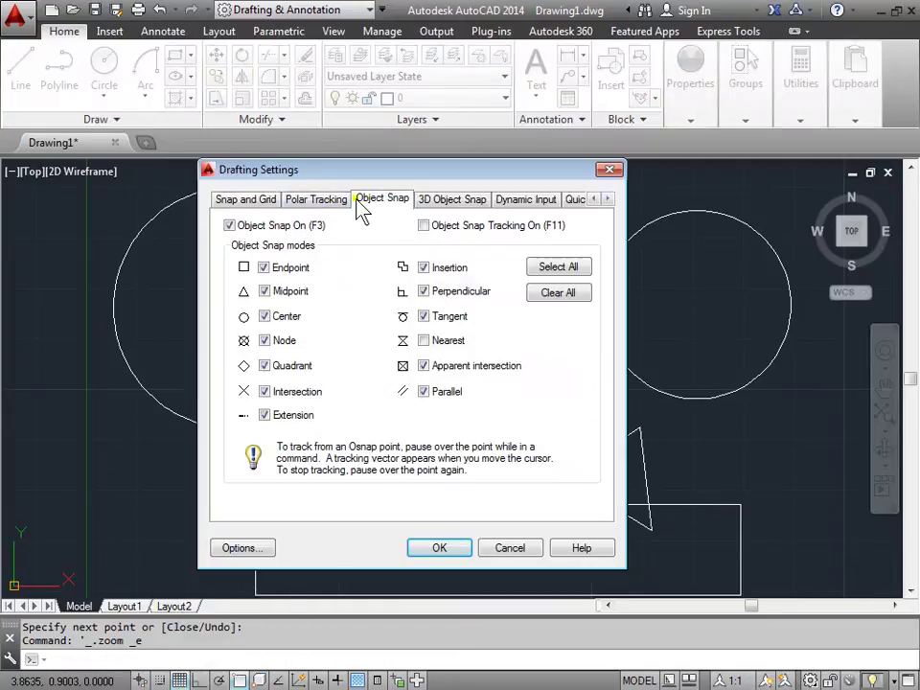